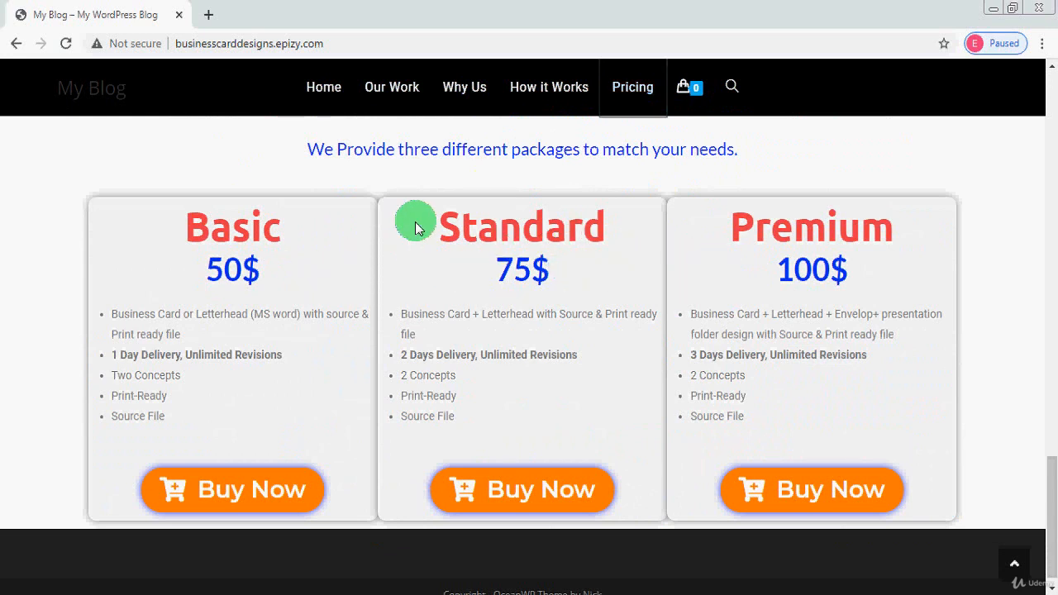
Go to the Our Work section and browse the enlarged business card samples, starting from the UV2 card
click(392, 93)
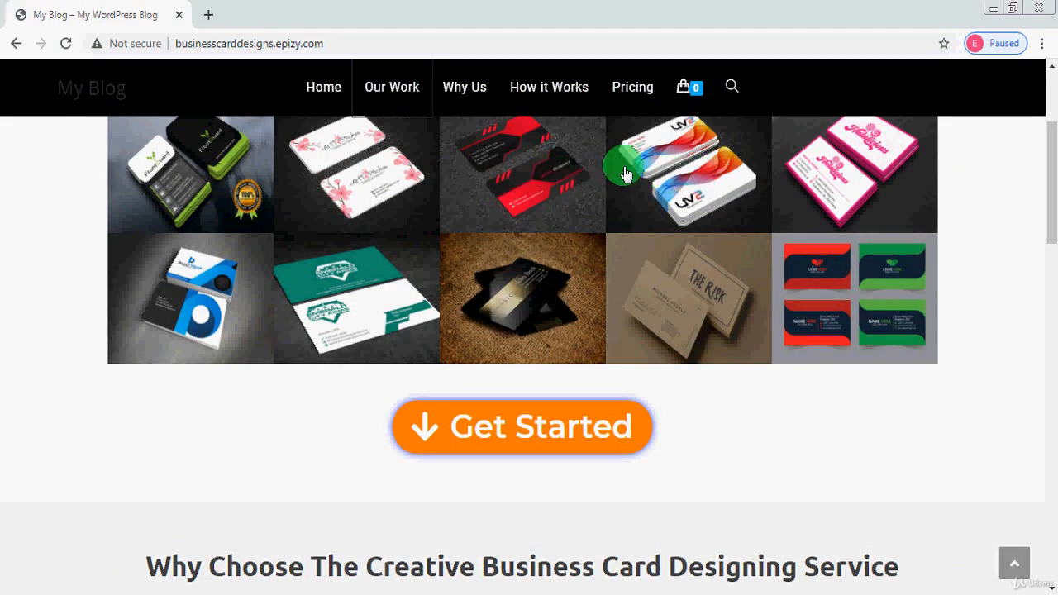
click(670, 181)
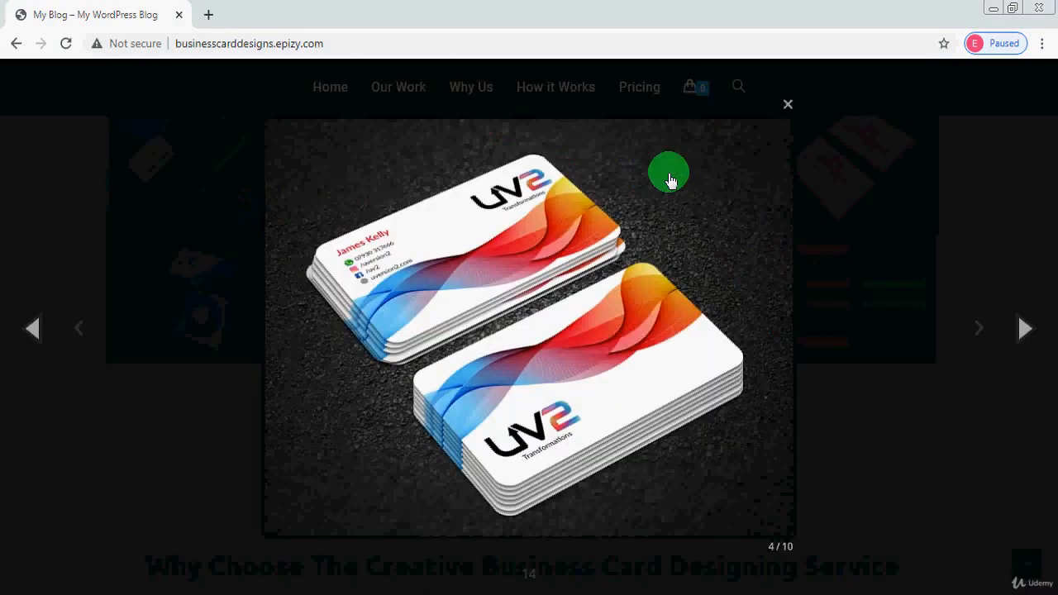
click(1019, 333)
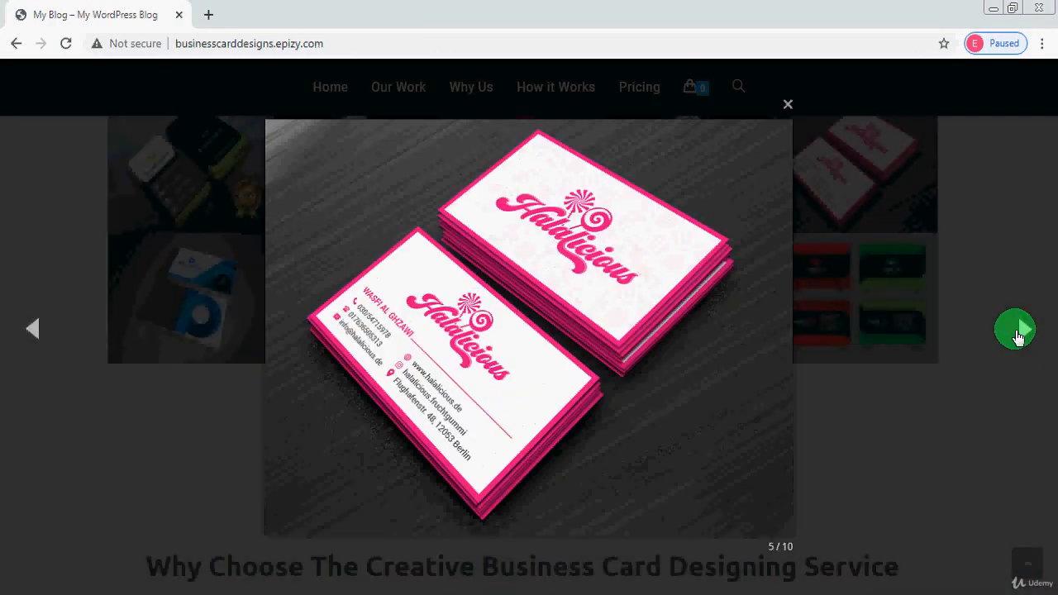
click(1018, 333)
click(1018, 333)
click(1018, 334)
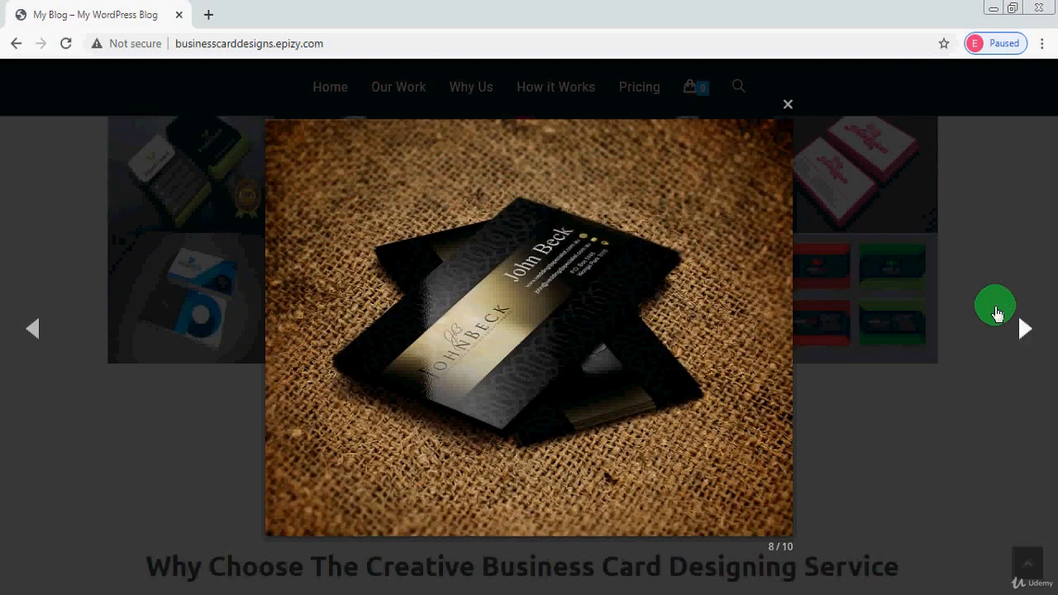
click(789, 105)
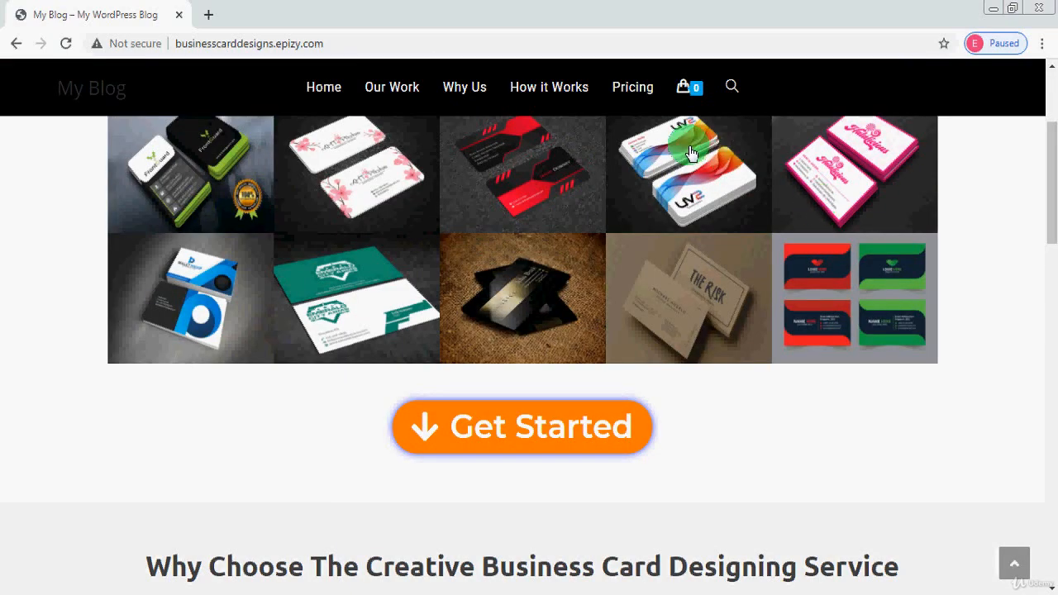
Try the How it Works and Home navigation links, and look through the one-page site from its beginning
click(549, 93)
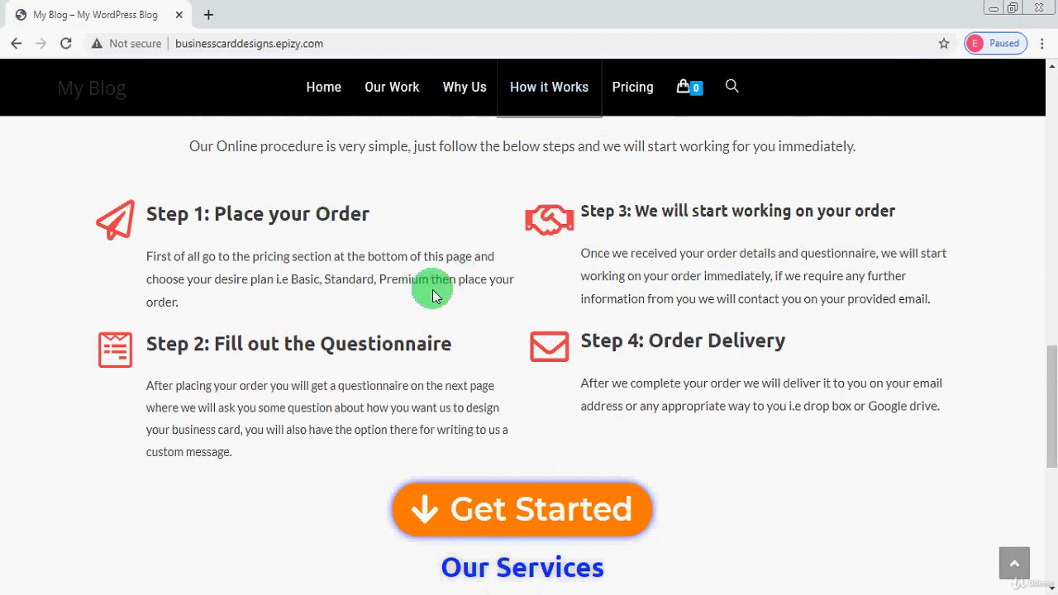
click(322, 91)
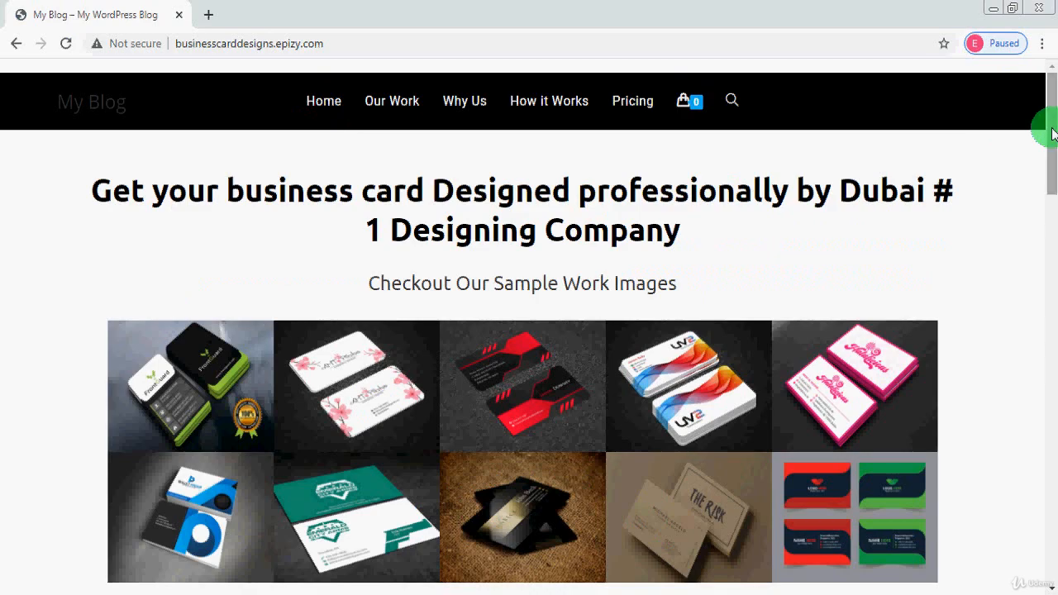
drag(1050, 125, 1039, 513)
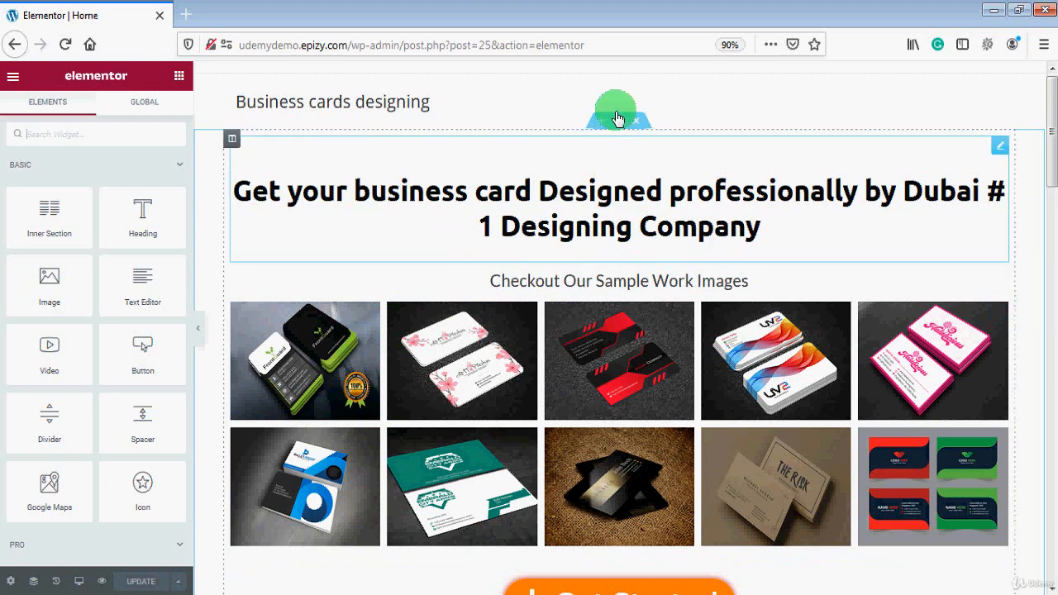
Select the section with the sample work images and set its CSS ID to our-work
click(33, 584)
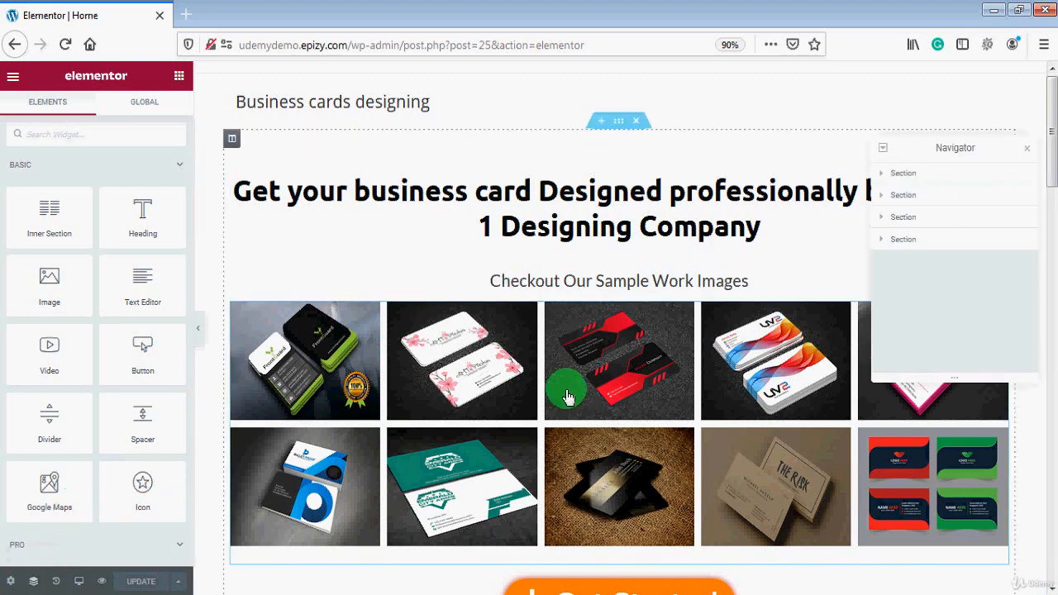
click(912, 179)
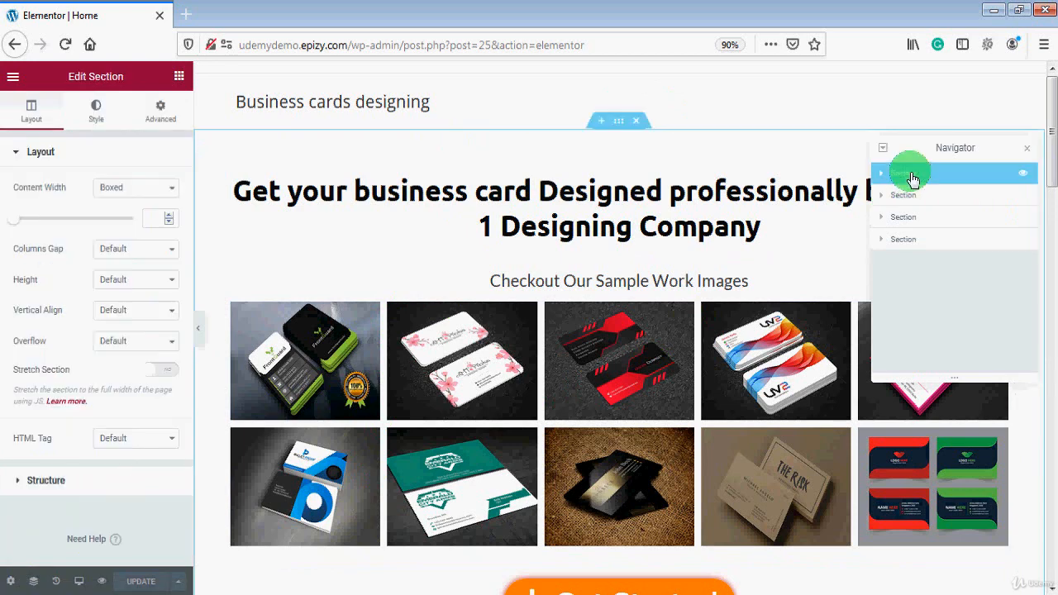
click(1030, 155)
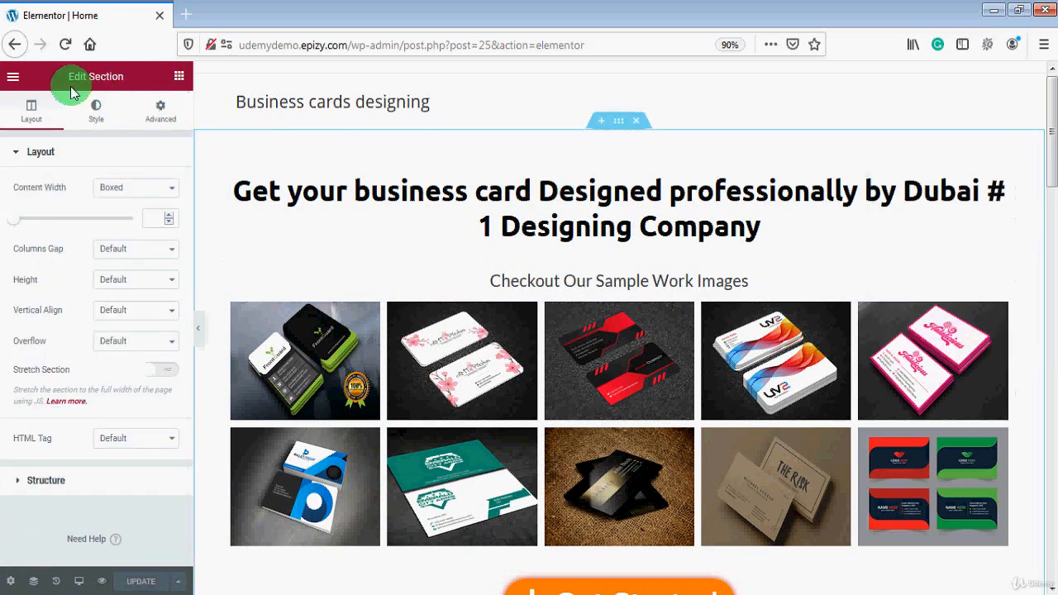
drag(66, 83, 126, 85)
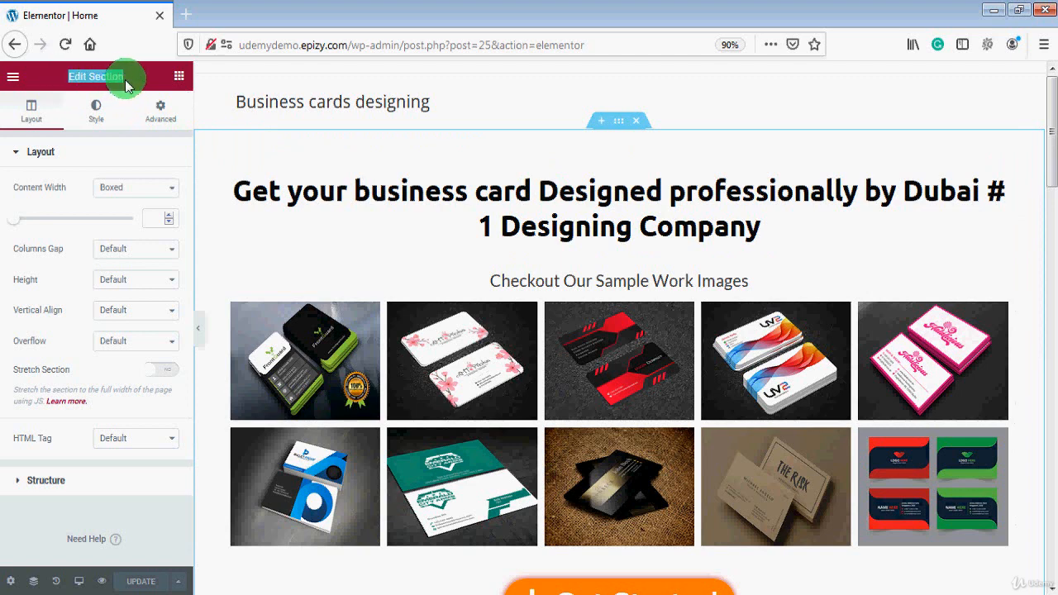
click(161, 113)
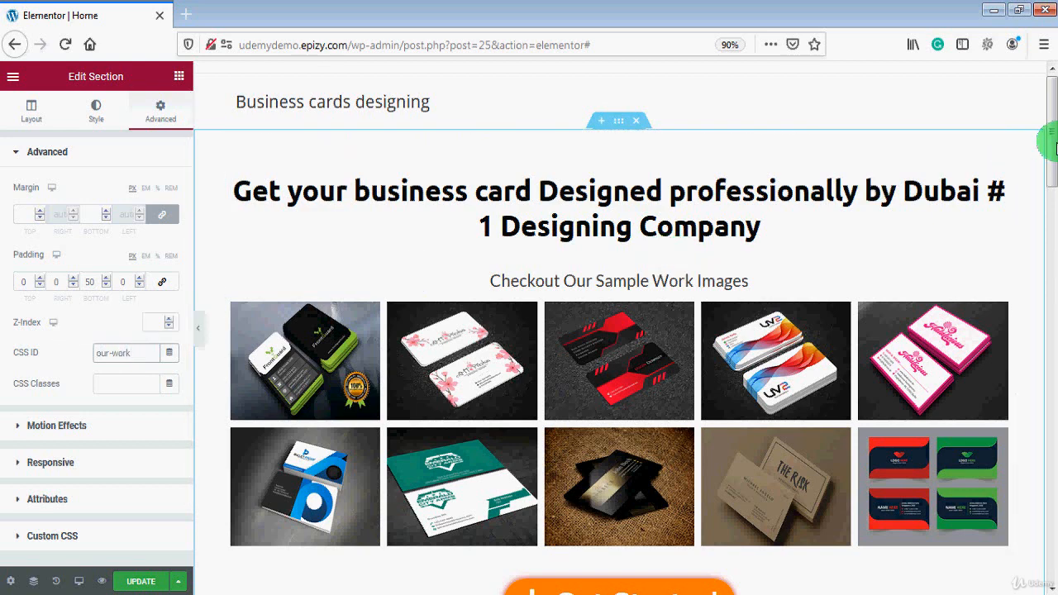
Set the CSS ID of the "Why Choose The Creative Business Card Designing Service" section to why-us
drag(1053, 148, 1050, 252)
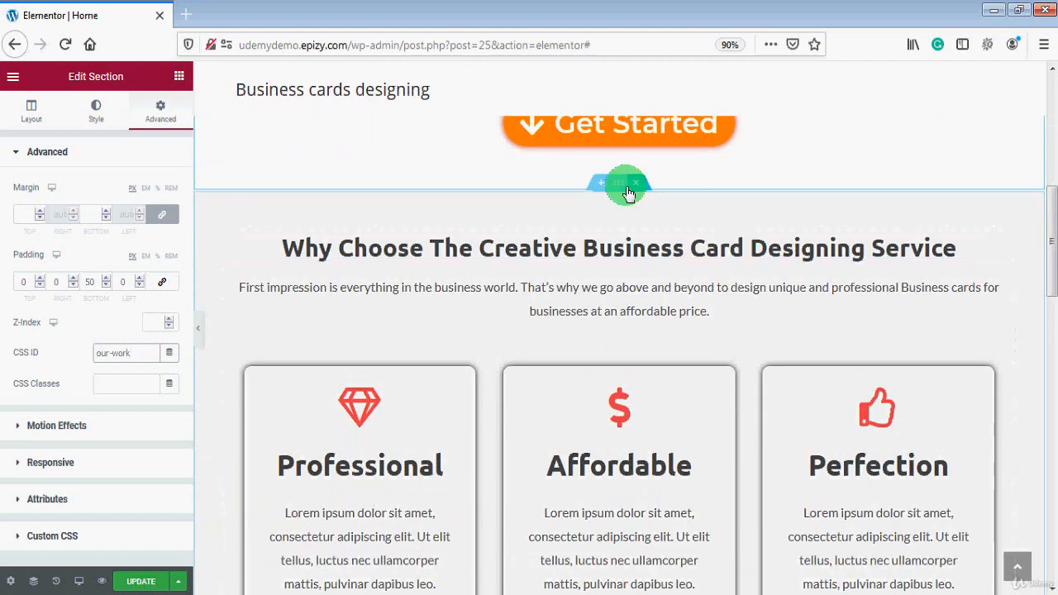
click(620, 188)
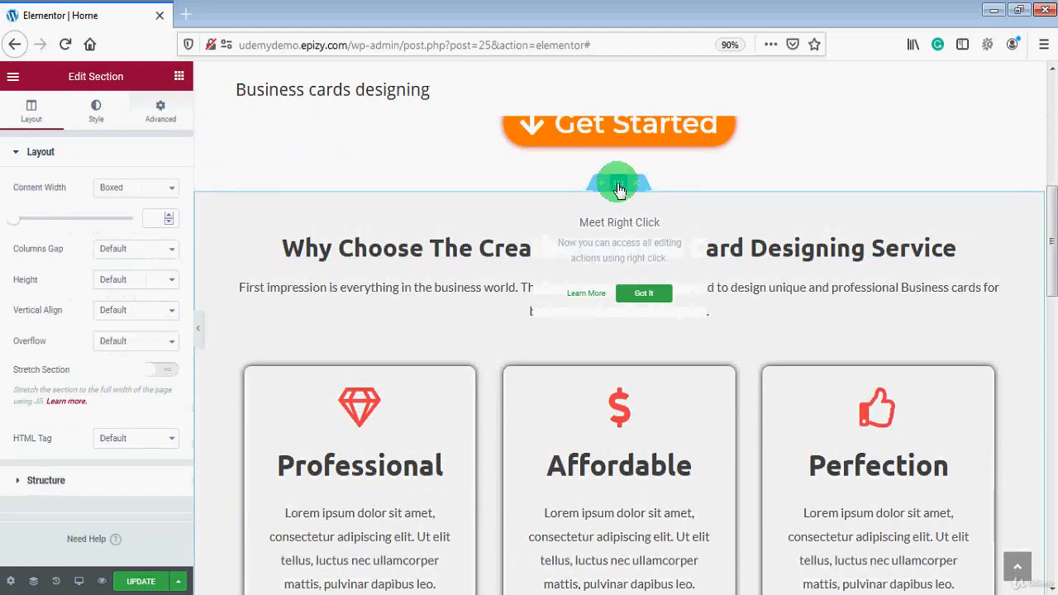
click(160, 115)
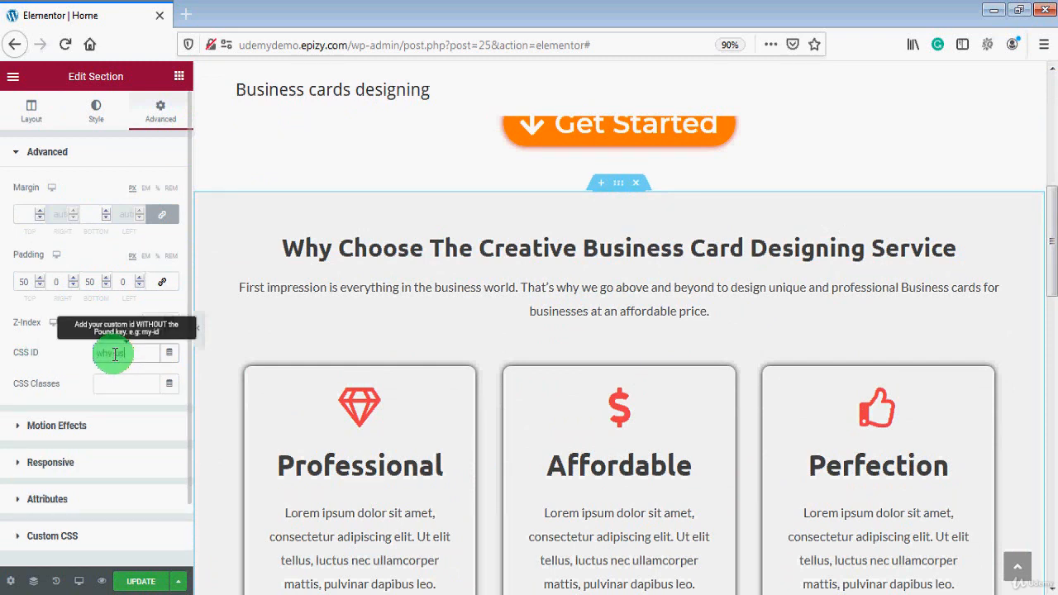
mouse_move(115, 354)
mouse_down()
mouse_move(135, 354)
mouse_move(96, 356)
mouse_up()
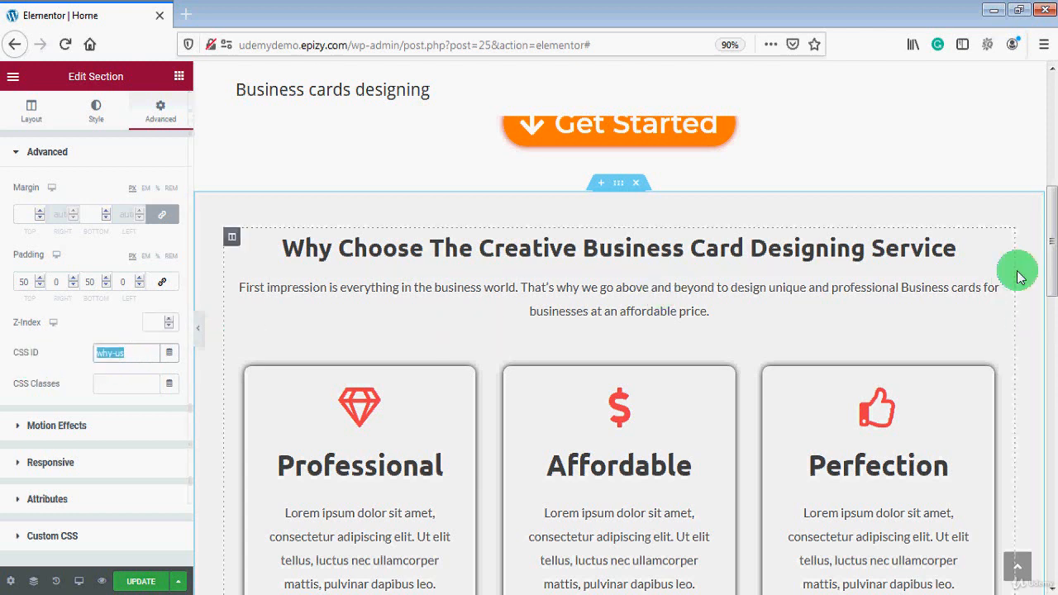
Set the CSS ID of the "How it Works ?" section to how-it-works
drag(1052, 264, 1048, 371)
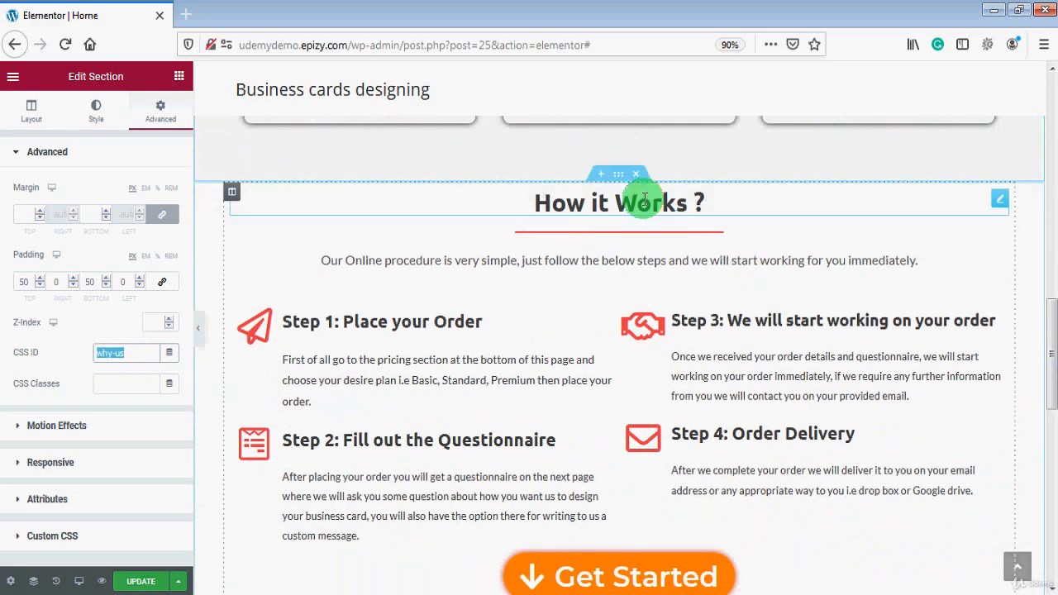
click(622, 177)
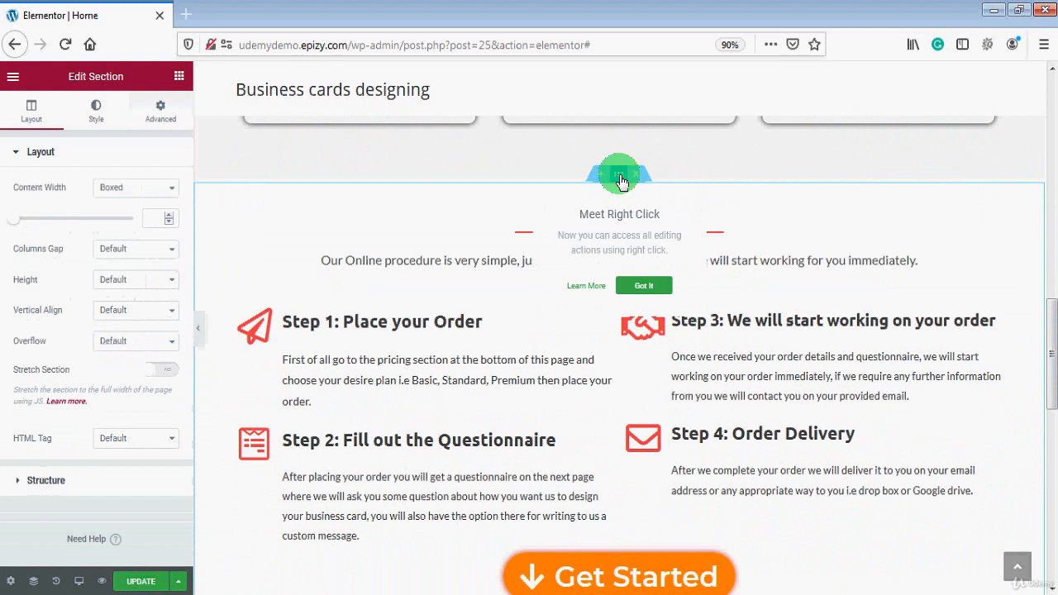
click(162, 116)
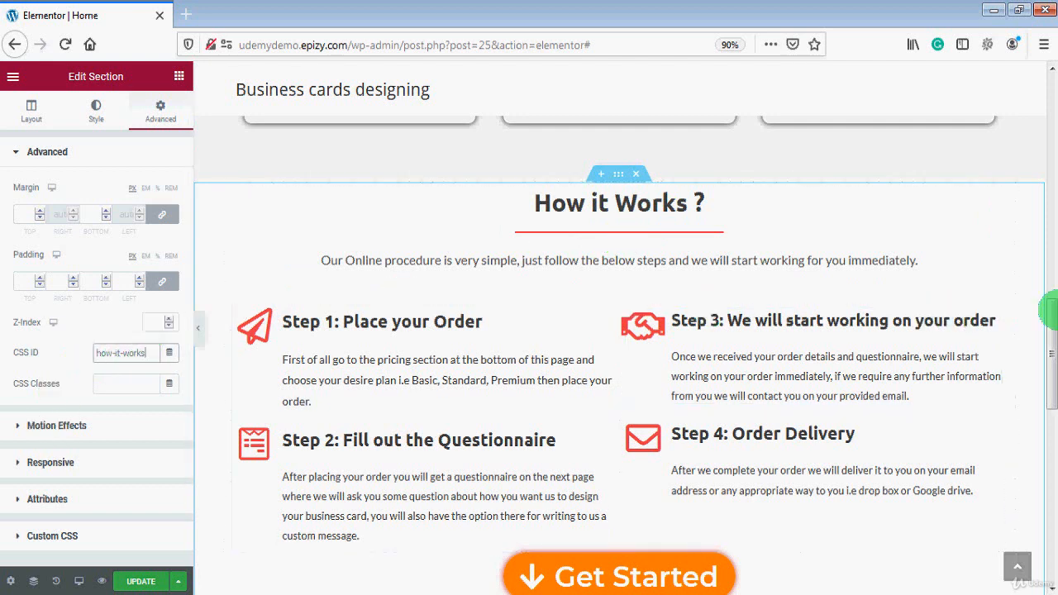
Set the CSS ID of the Our Services section to pricing and update the page
drag(1050, 347, 1054, 421)
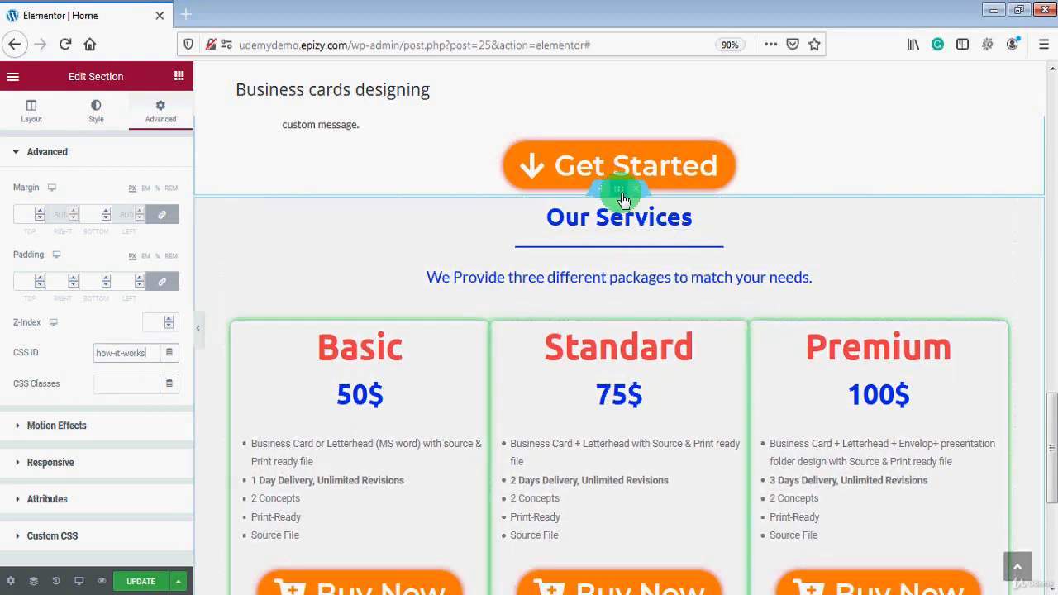
click(619, 193)
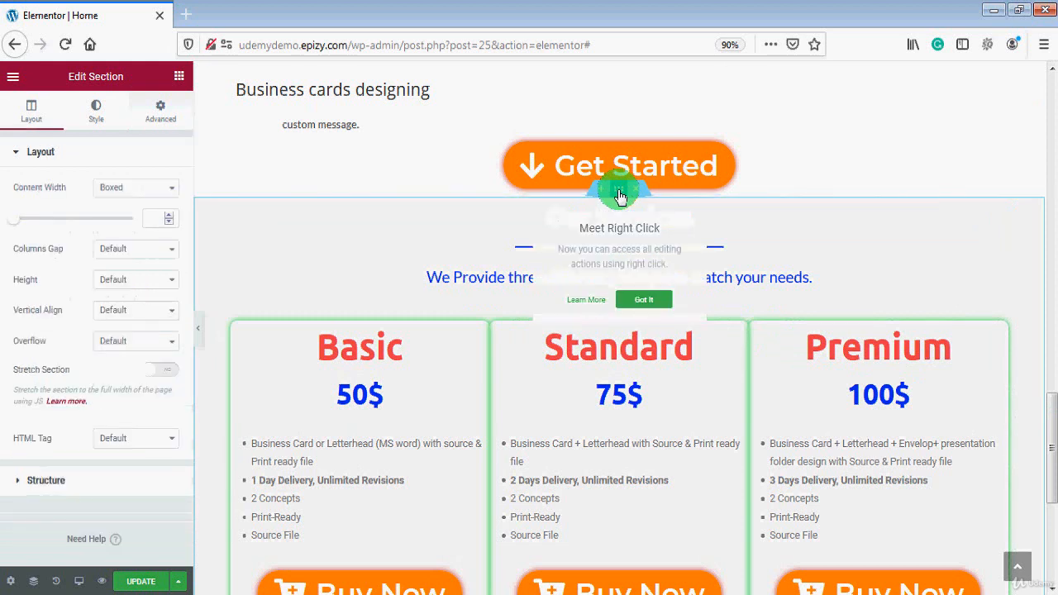
click(162, 116)
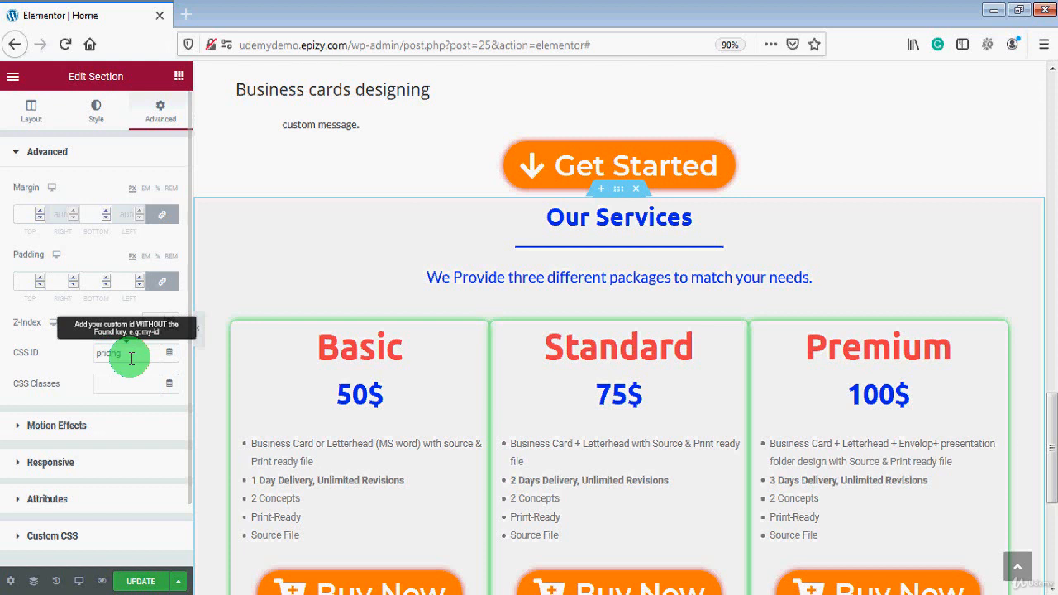
click(142, 582)
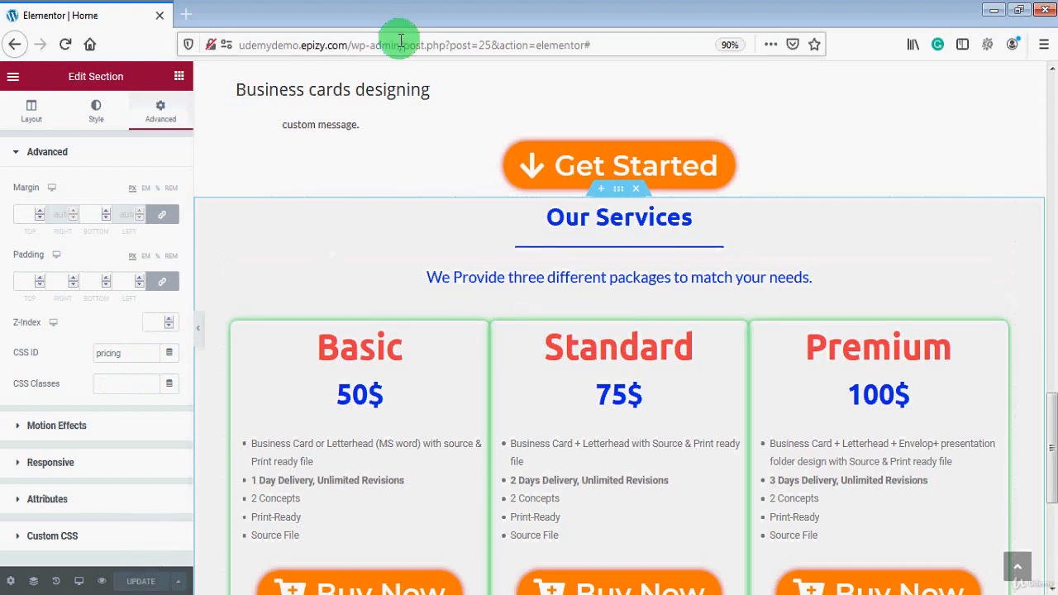
Open the site's wp-admin dashboard in a new browser tab and go to the Menus settings page
drag(403, 44, 241, 53)
key(ctrl+c)
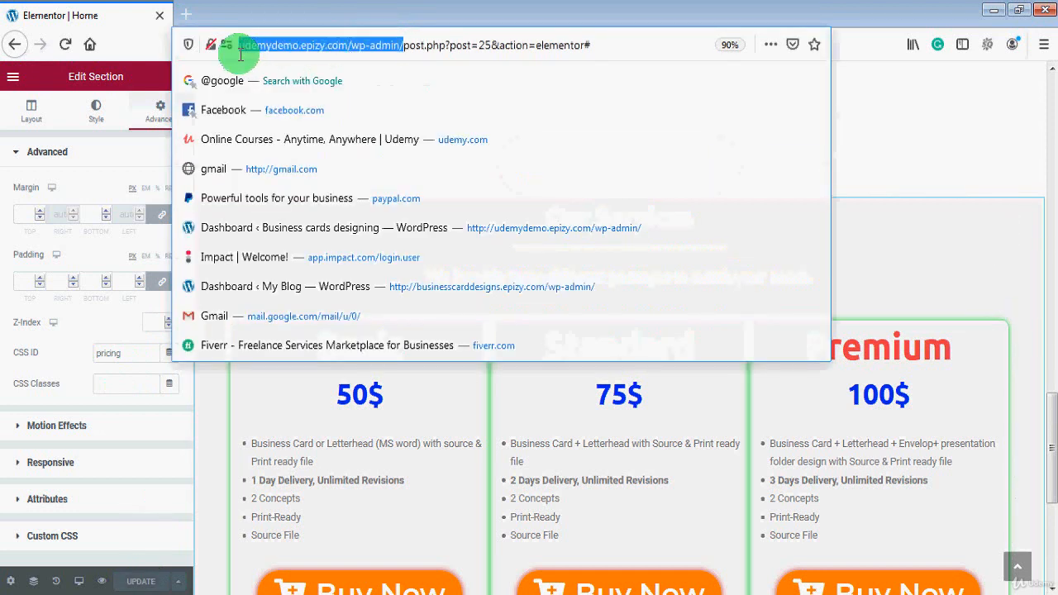
click(186, 14)
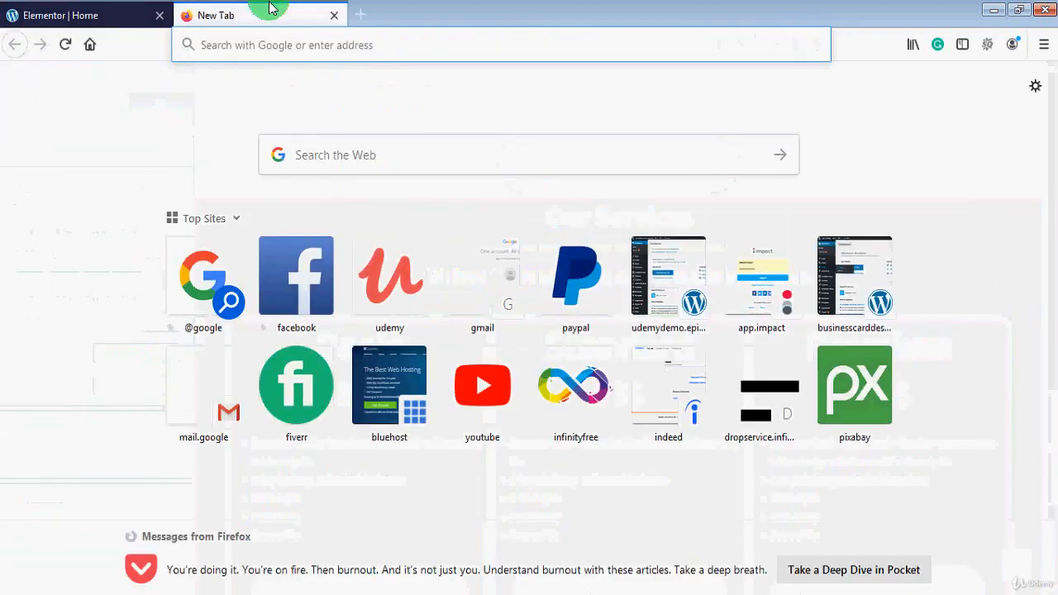
key(ctrl+v)
key(Return)
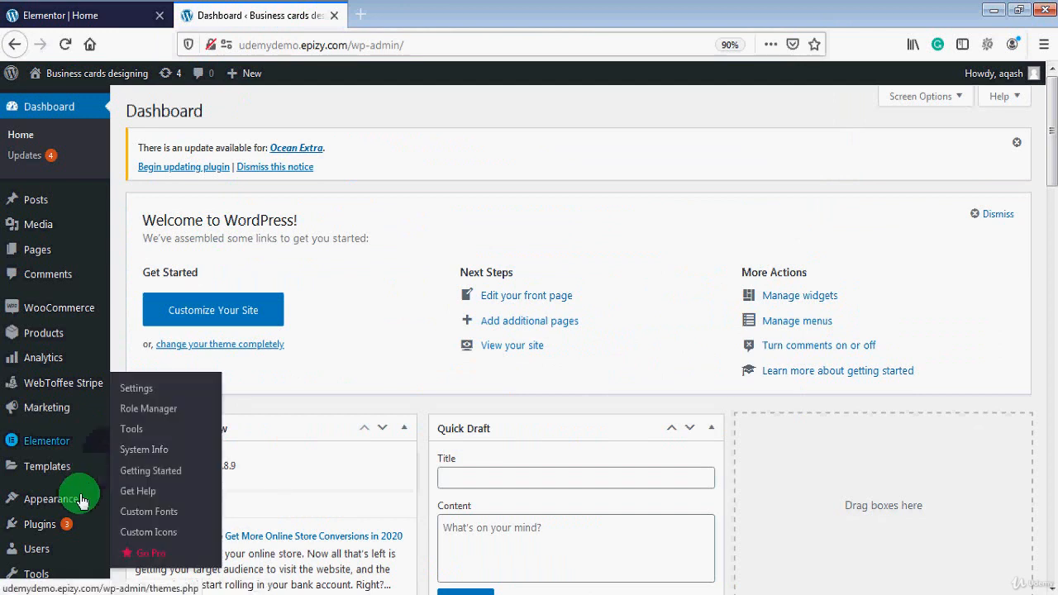
mouse_move(52, 508)
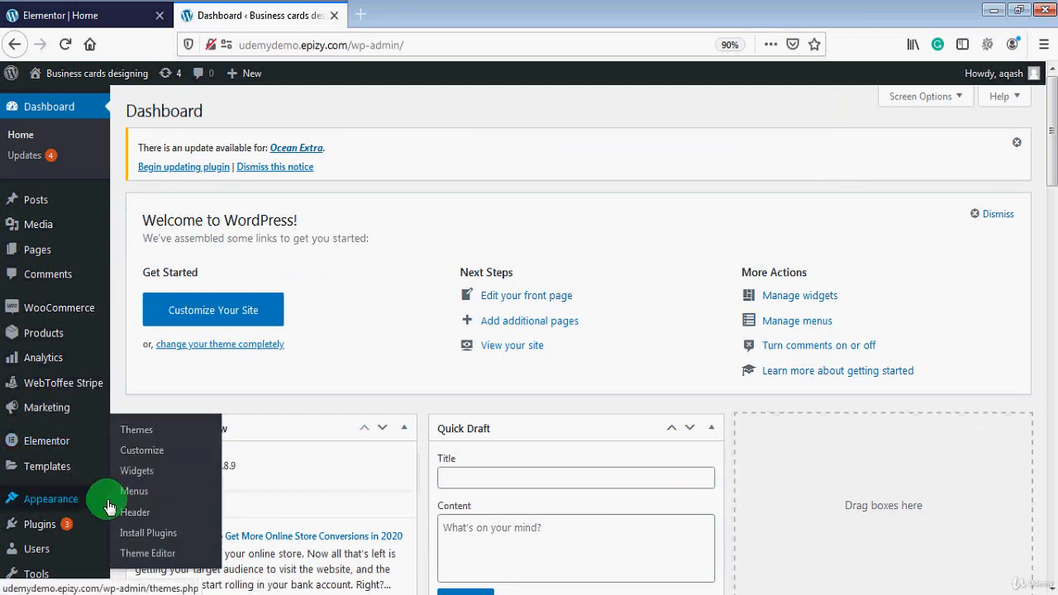
click(147, 496)
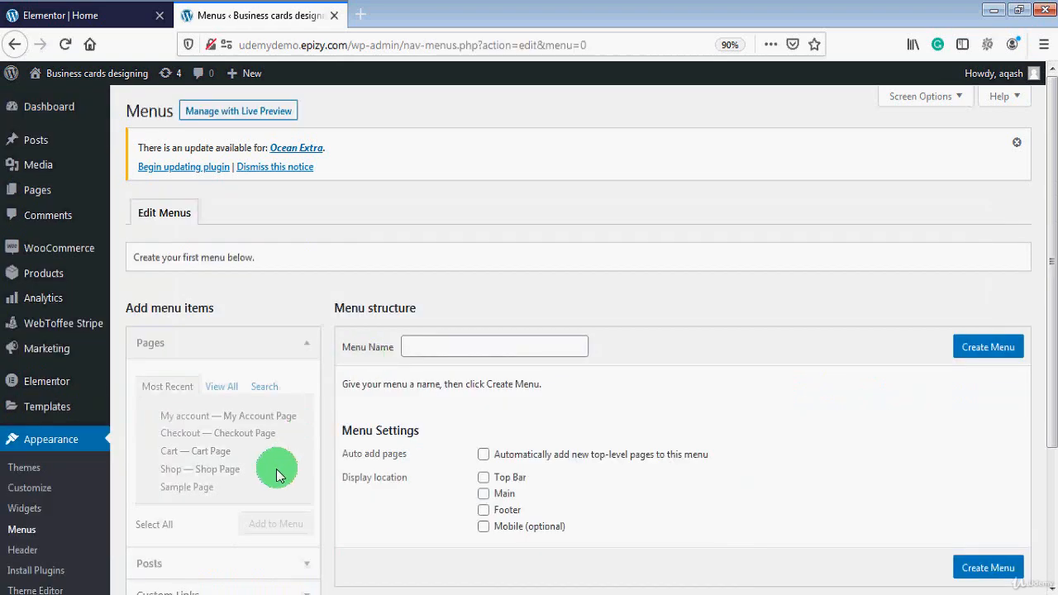
Create a menu named Main Menu with Main as its display location
click(479, 345)
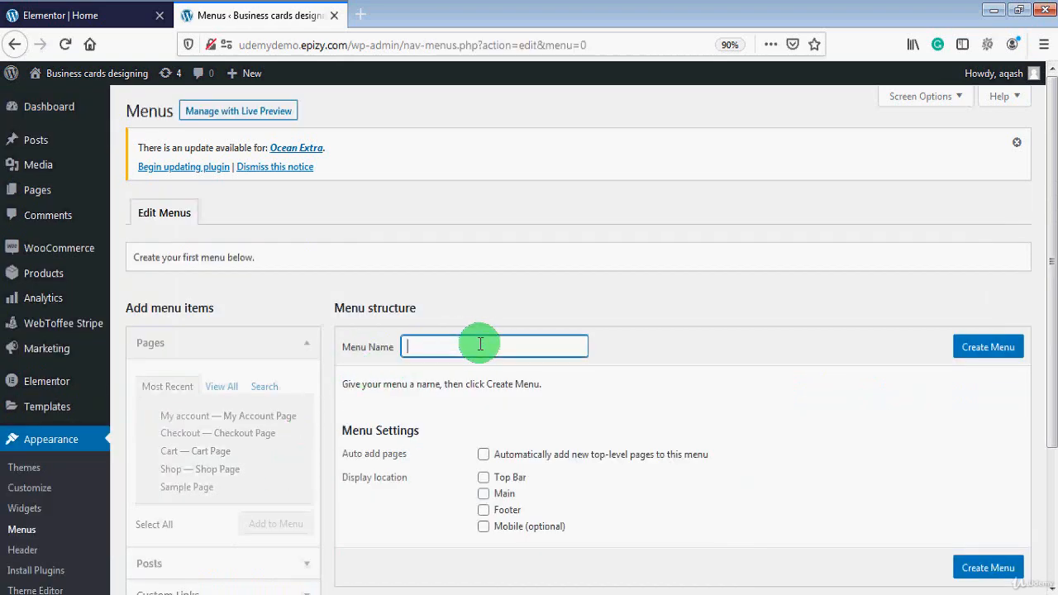
text(M)
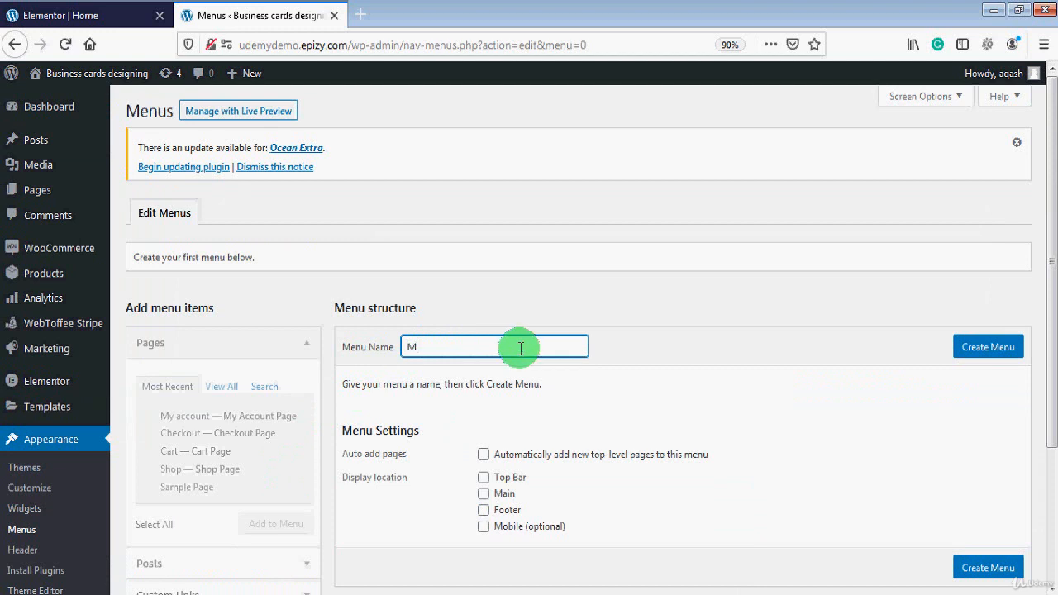
text(ain Menu)
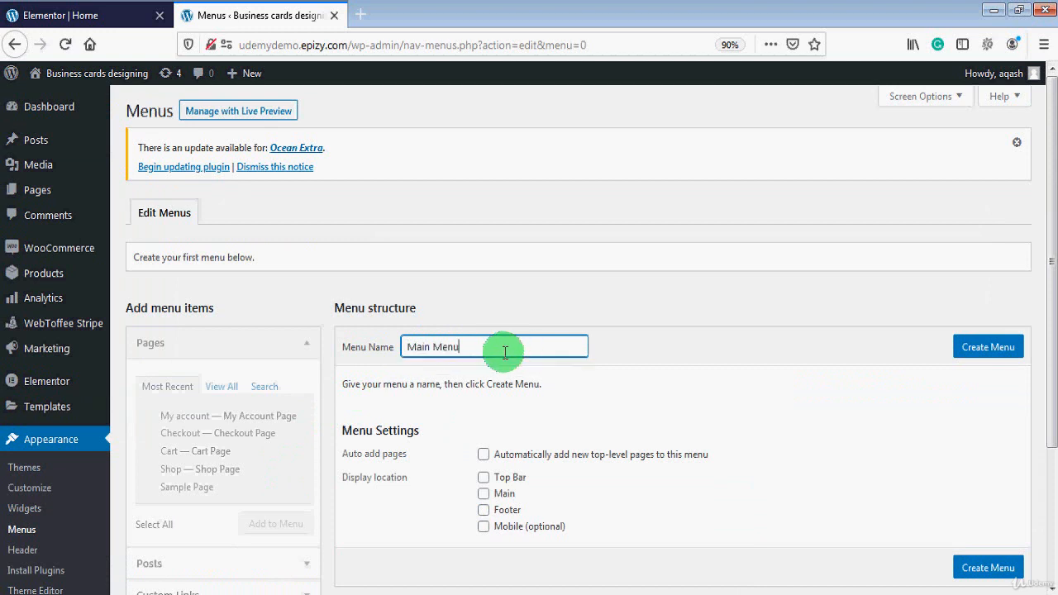
click(484, 496)
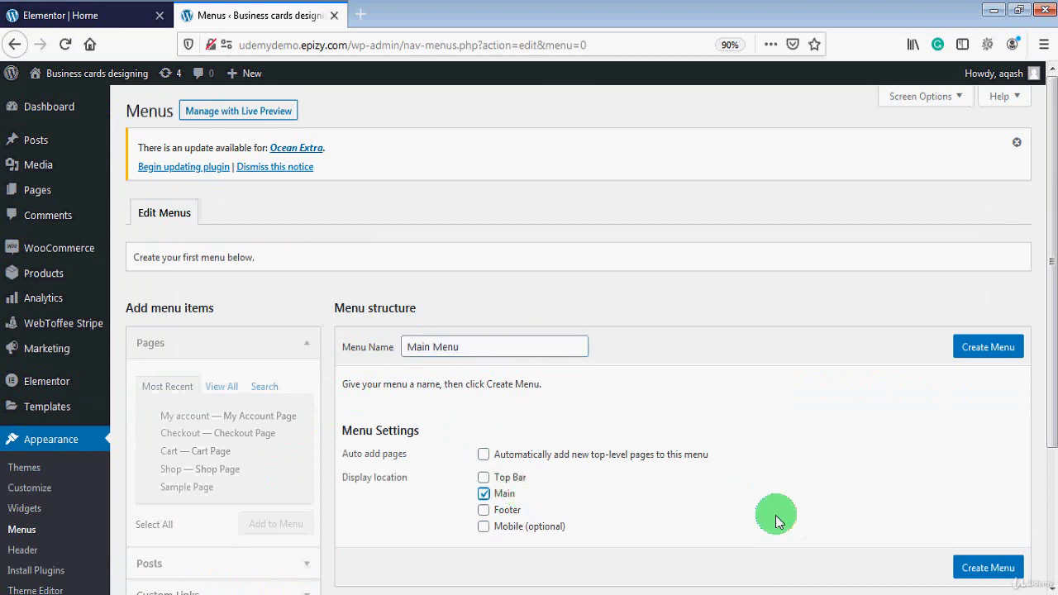
click(972, 572)
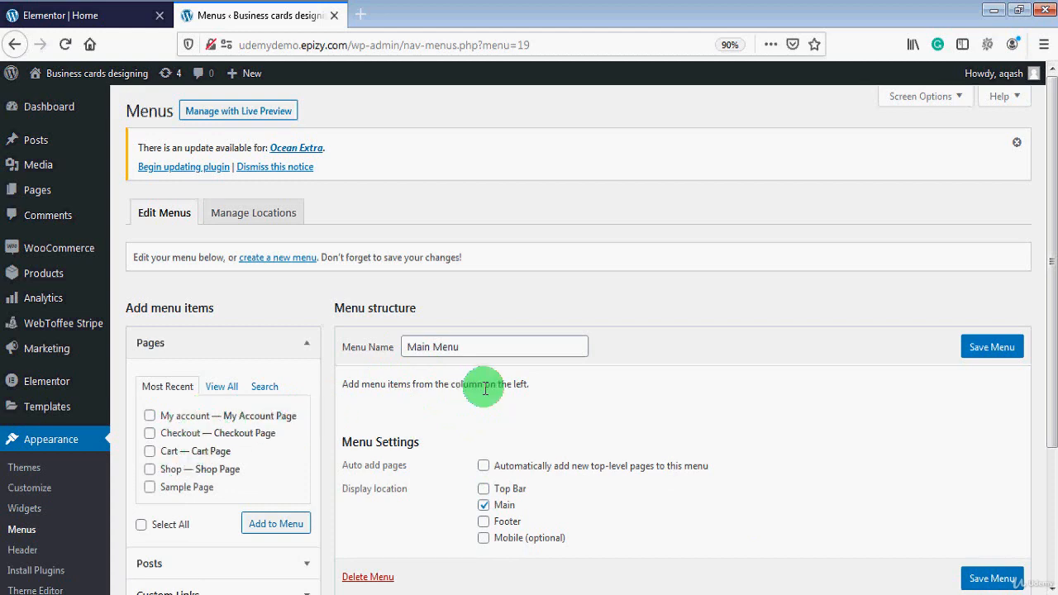
Start a custom link for Main Menu with the site's address followed by /#our-work (udemydemo.epizy.com/#our-work) as its URL
drag(1047, 293, 1048, 421)
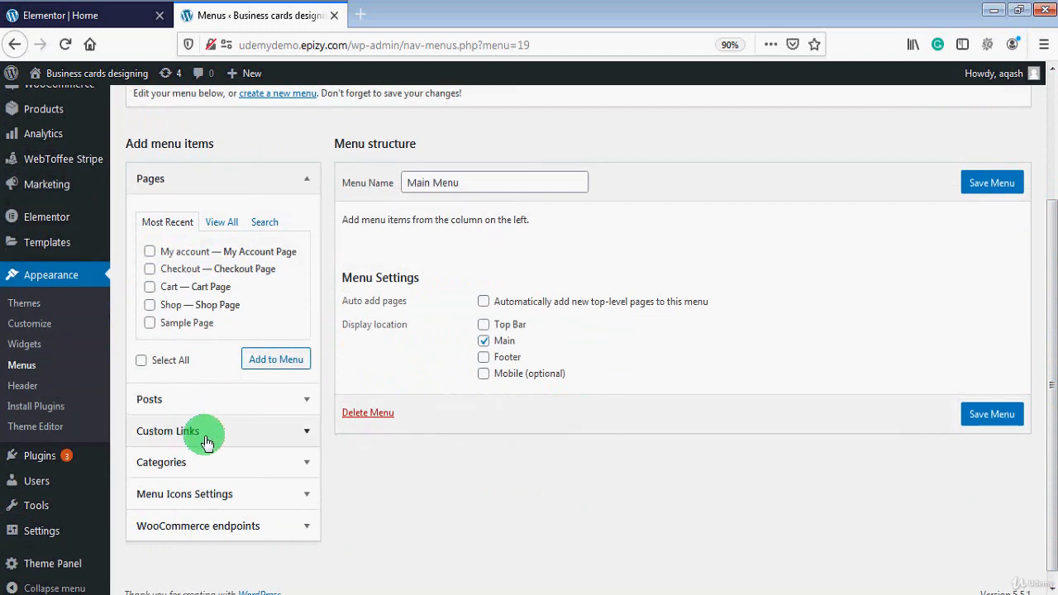
click(237, 440)
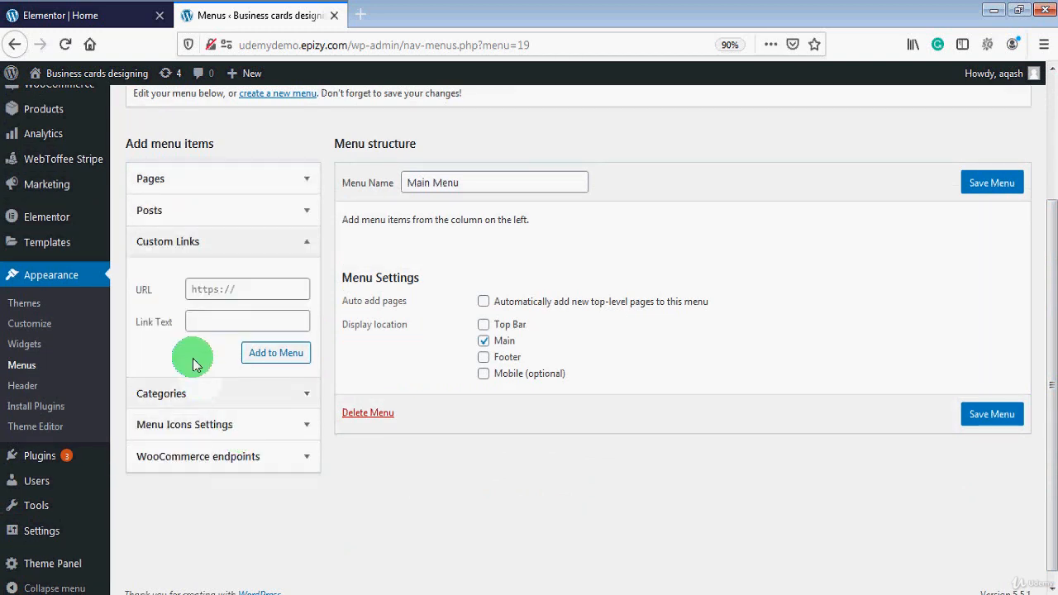
click(251, 290)
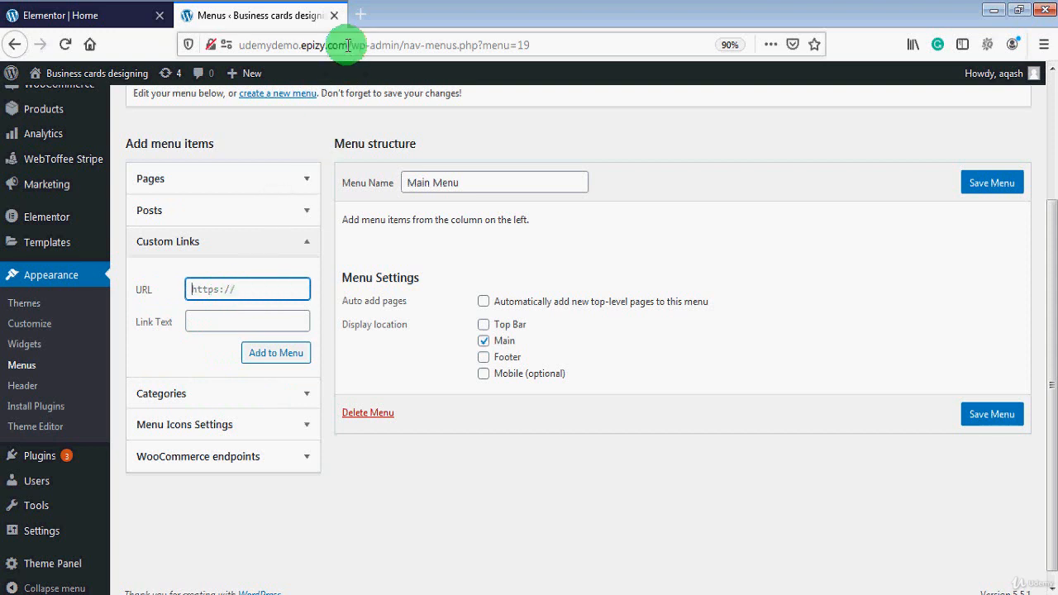
drag(348, 44, 240, 58)
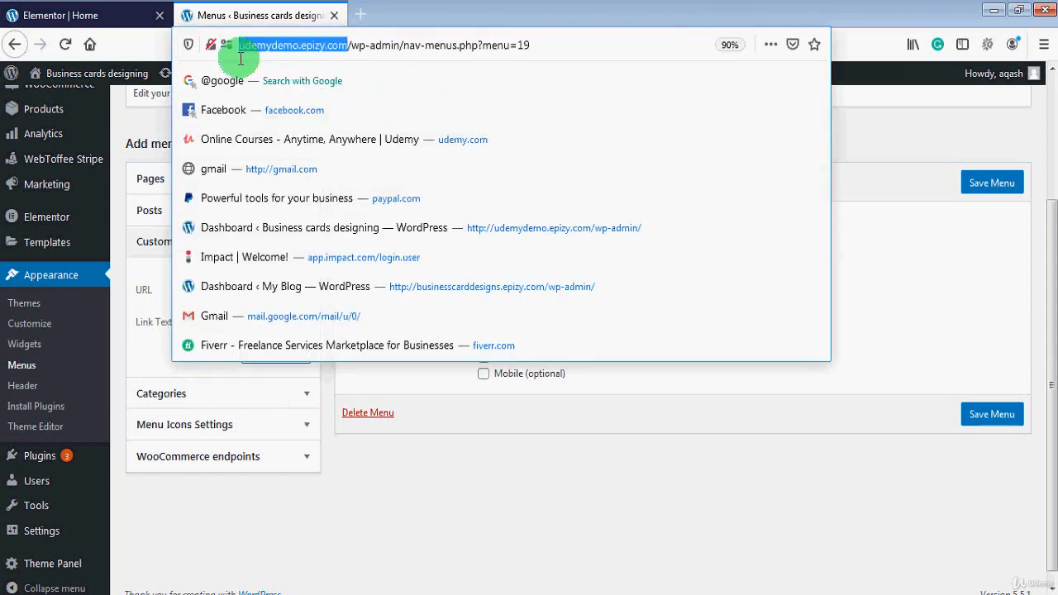
click(152, 324)
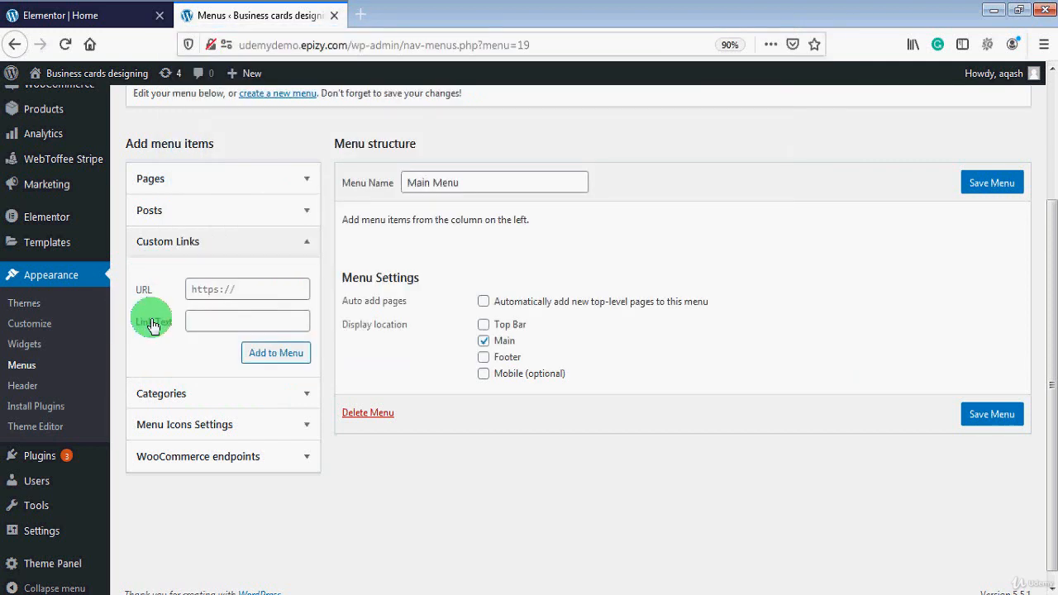
click(242, 290)
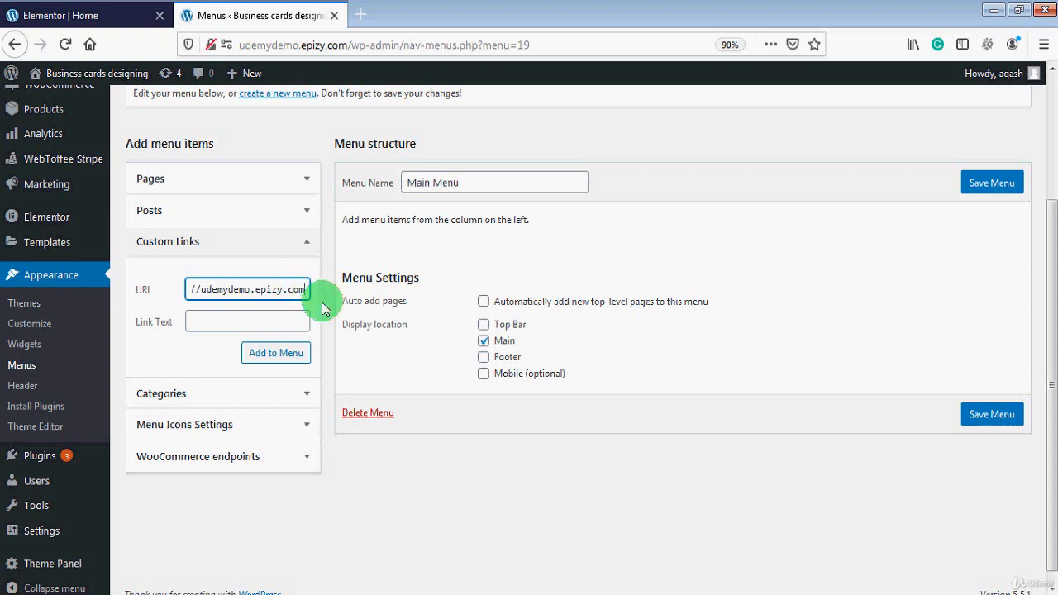
text(/#our-work)
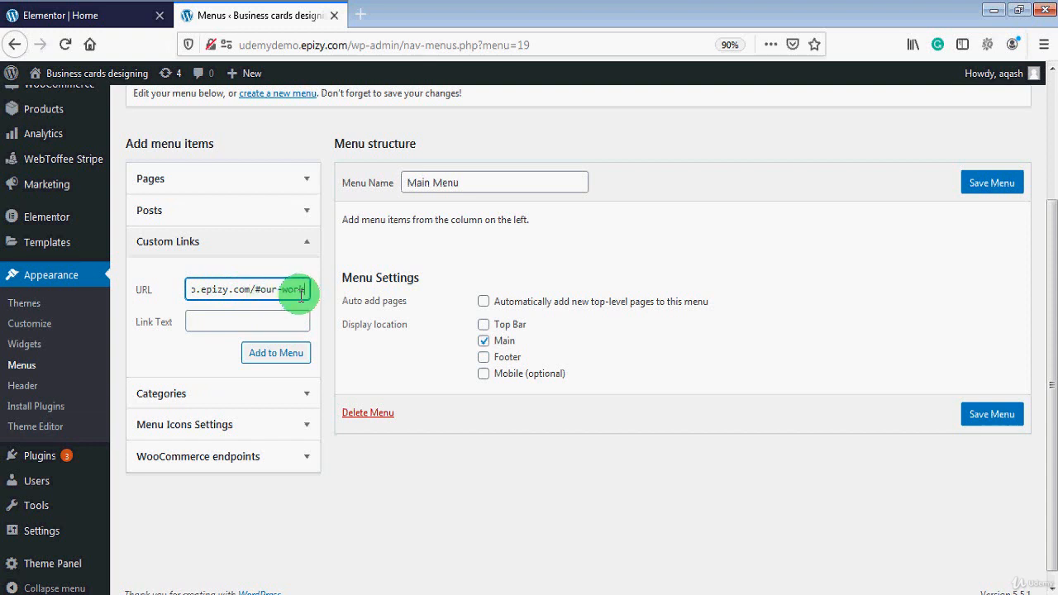
Give the custom link the text Our Work, add it to Main Menu and save the menu
click(234, 324)
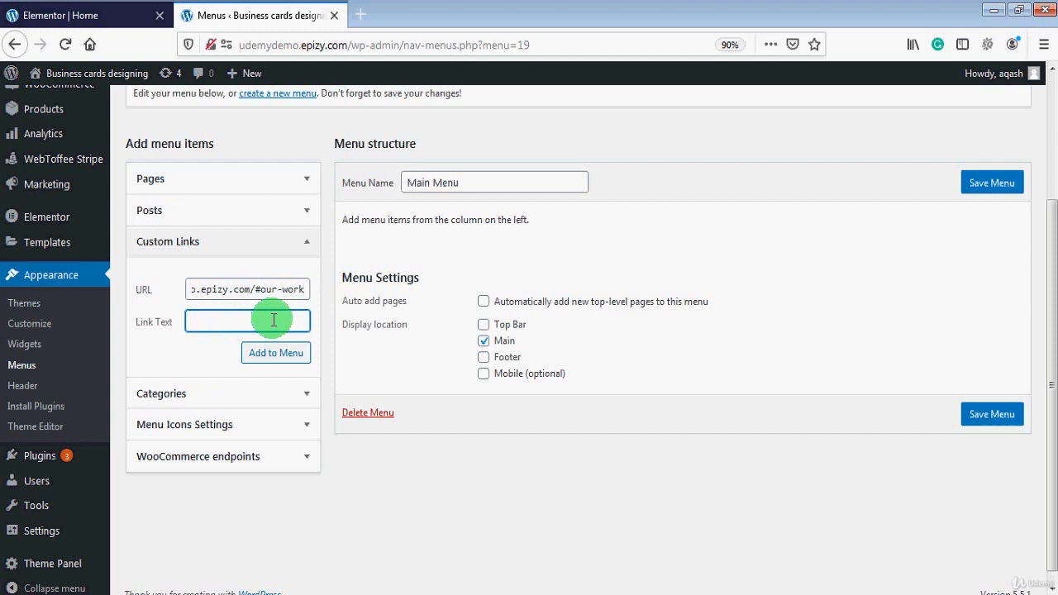
text(Our Work)
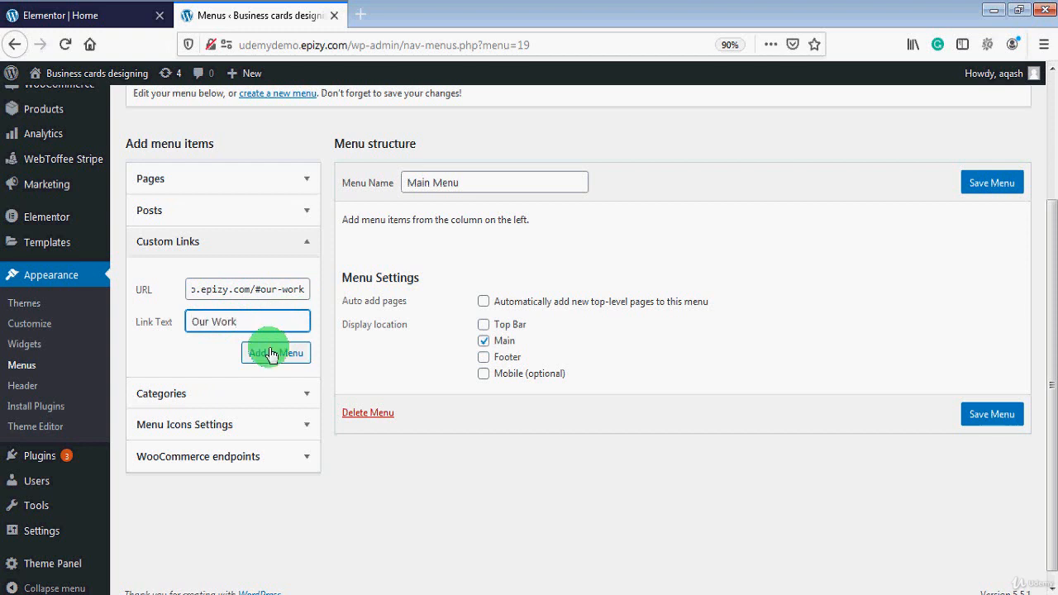
click(282, 356)
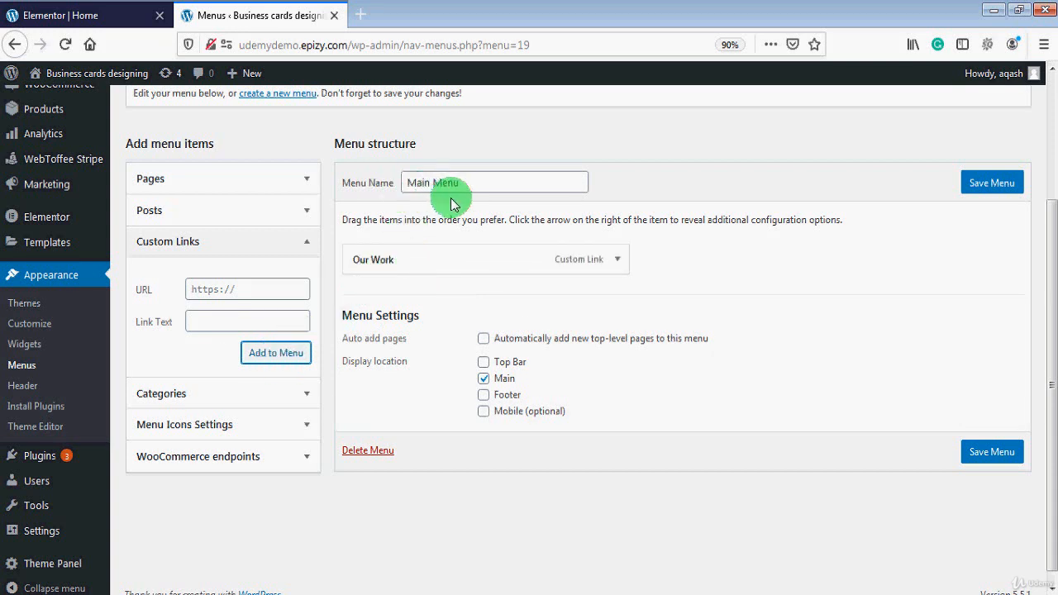
click(992, 457)
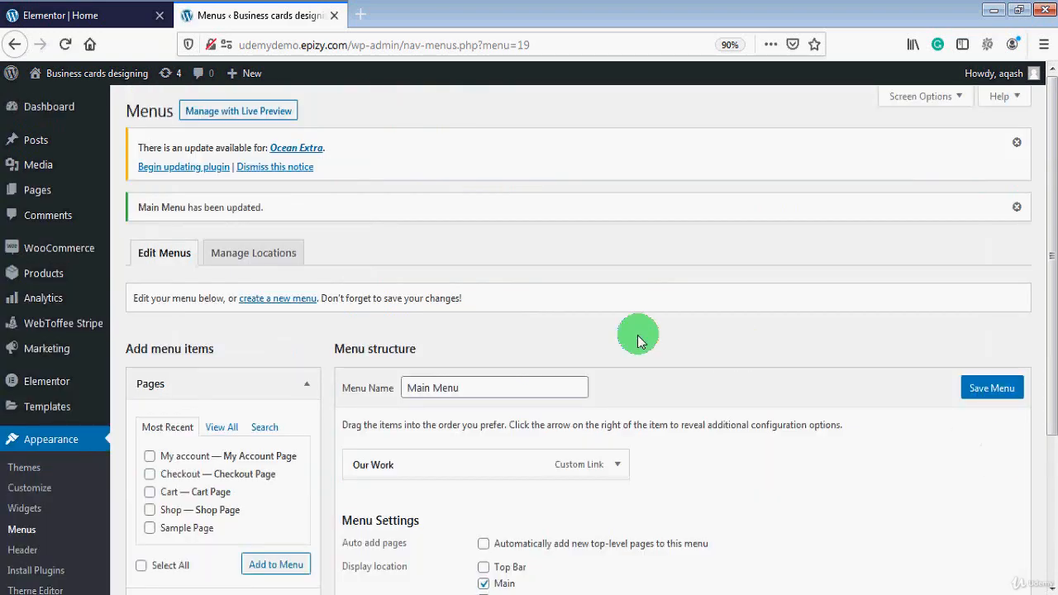
Open the live site in a new browser tab and test the Our Work link in its header menu
mouse_move(110, 79)
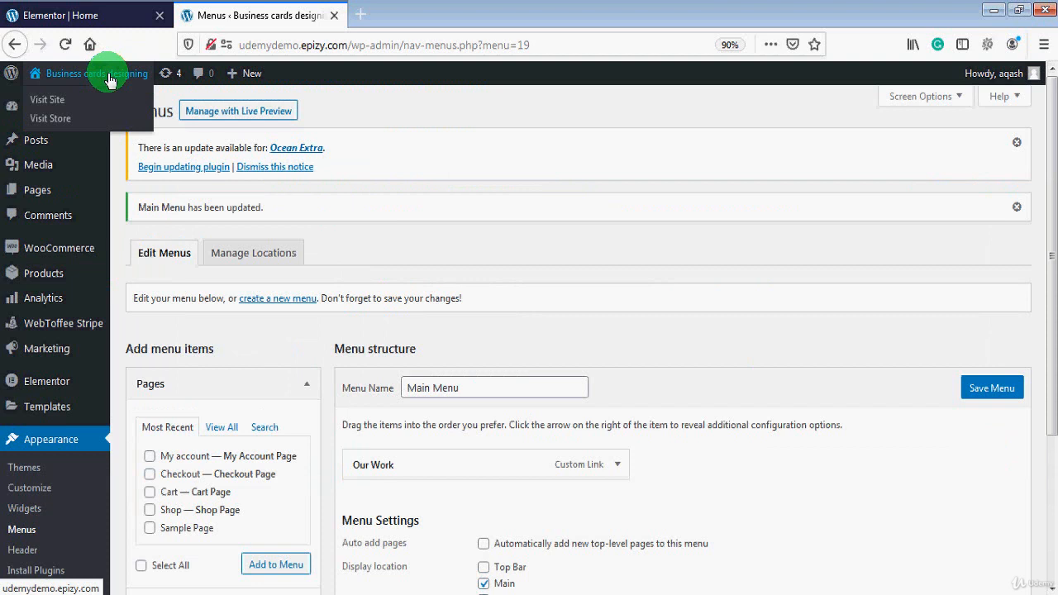
right_click(46, 99)
click(110, 109)
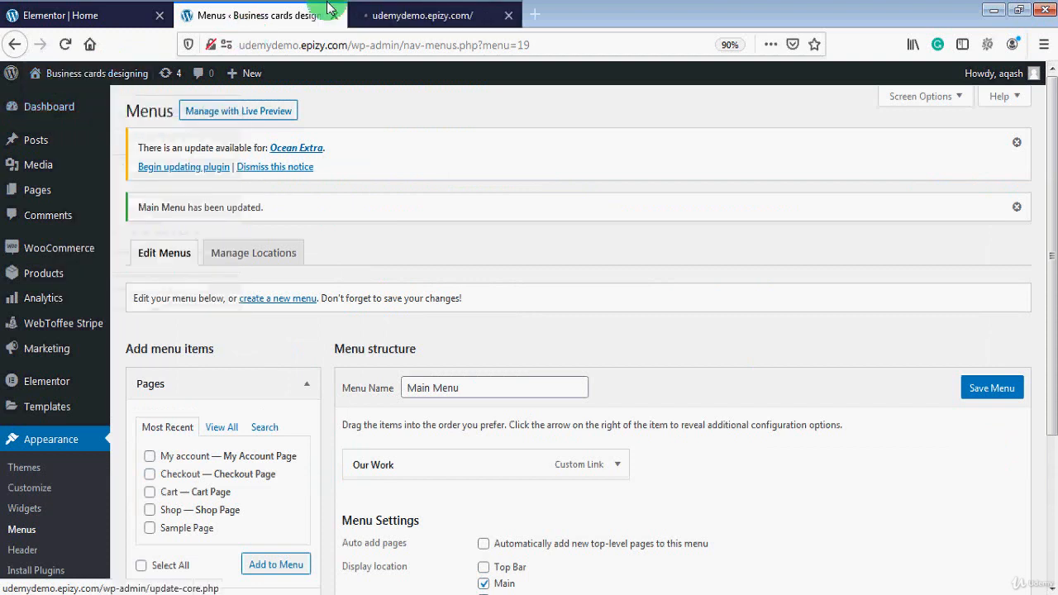
click(382, 10)
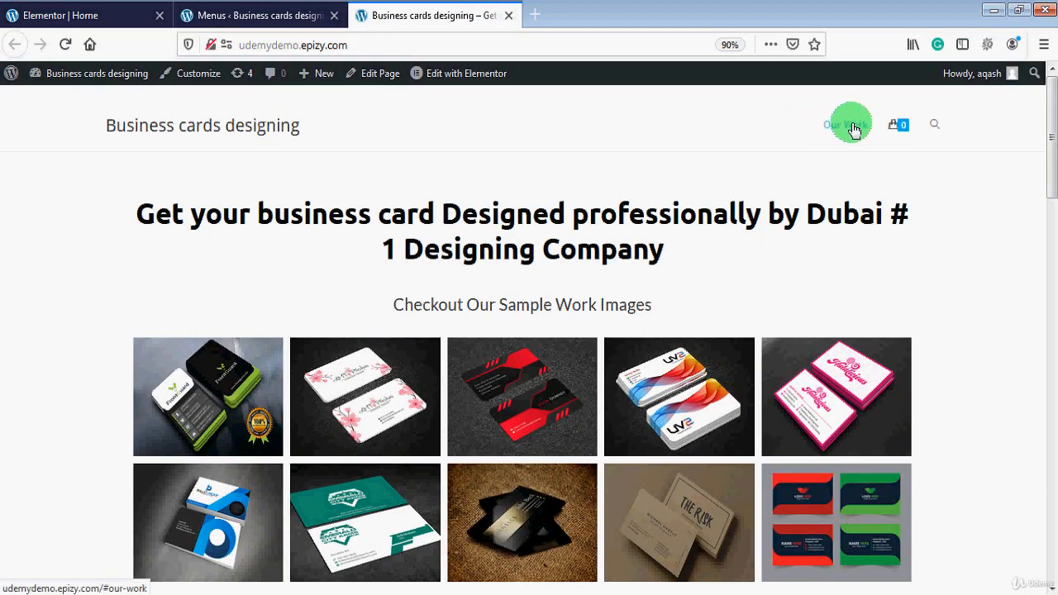
scroll(844, 128, down, 1)
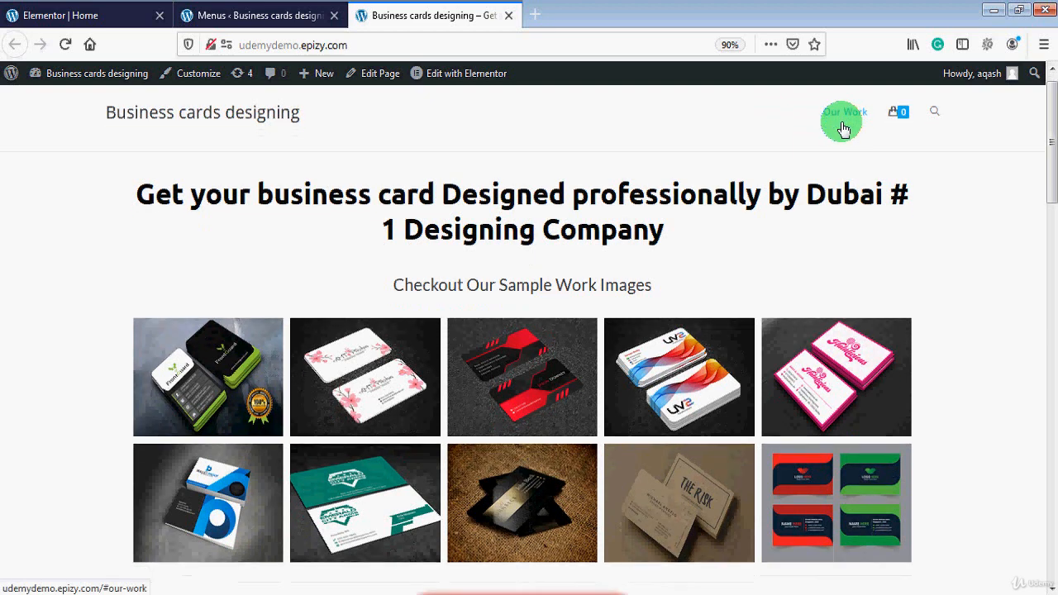
click(843, 124)
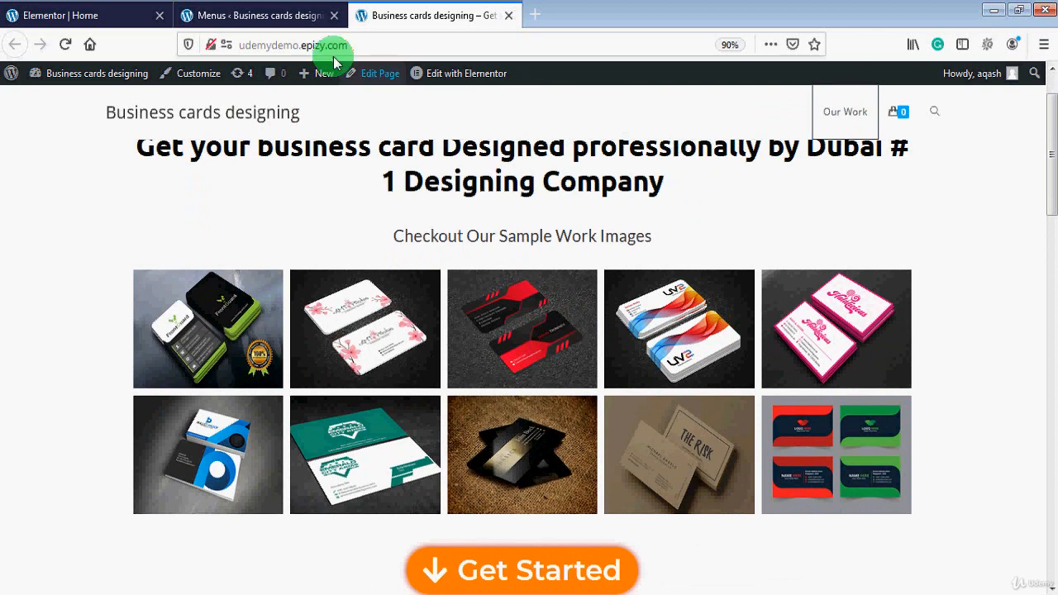
Return to the Menus settings page and enter udemydemo.epizy.com/#why-us as the URL of a new custom link
click(264, 10)
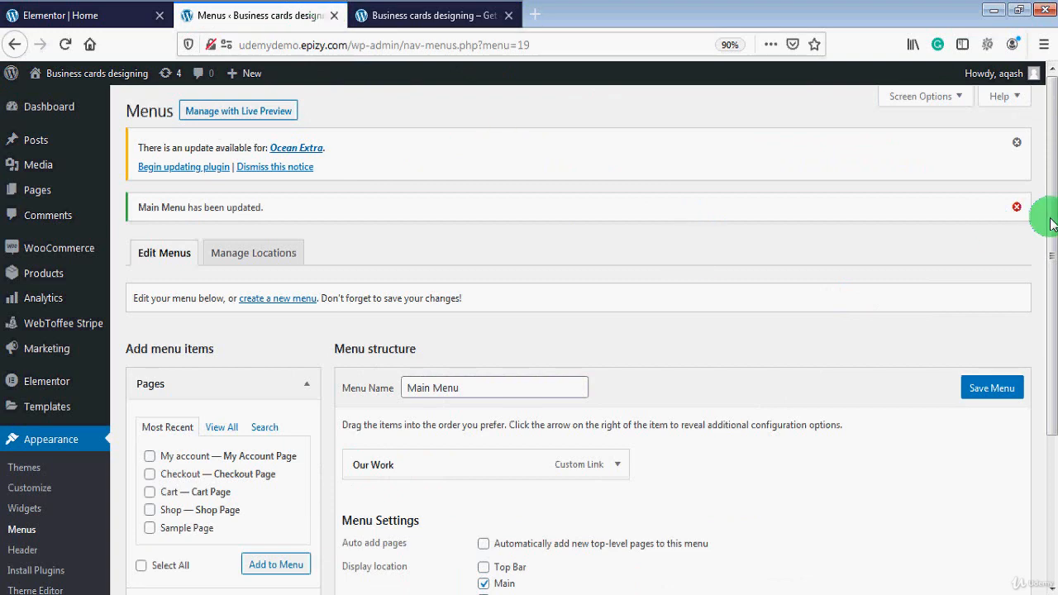
drag(1052, 223, 1044, 420)
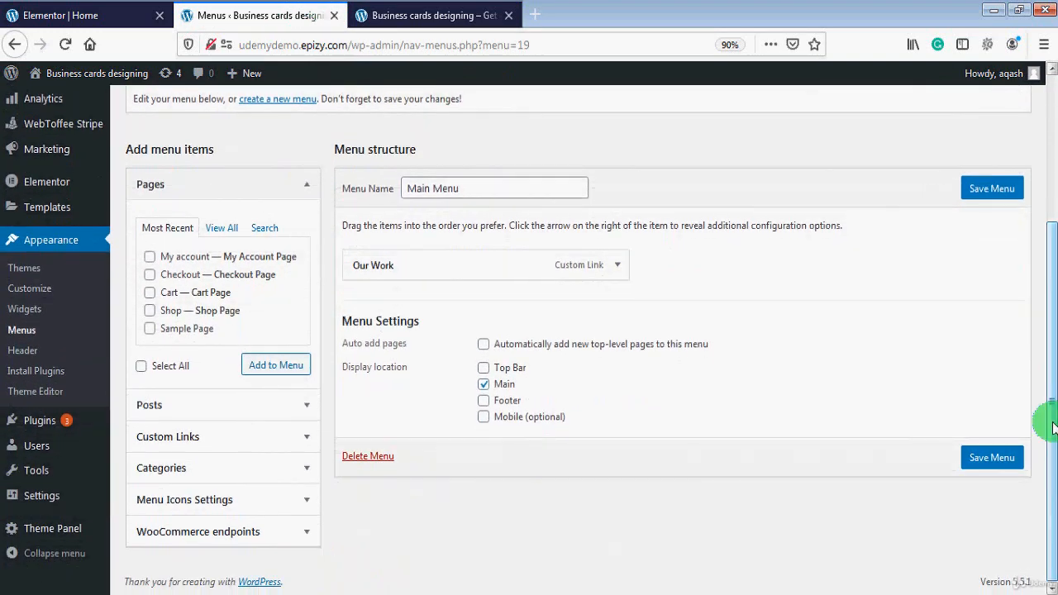
click(205, 442)
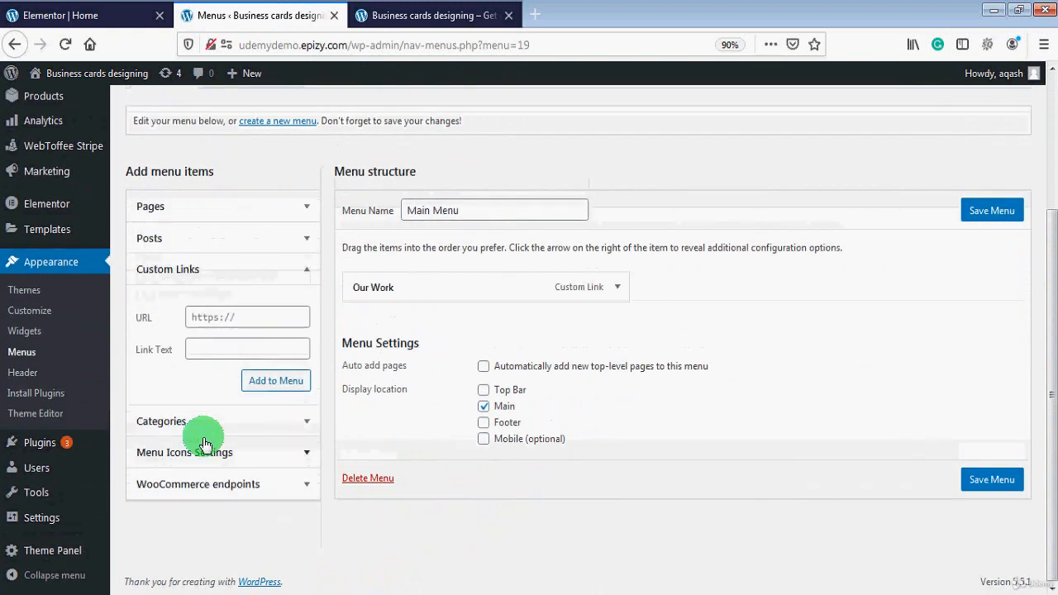
click(238, 317)
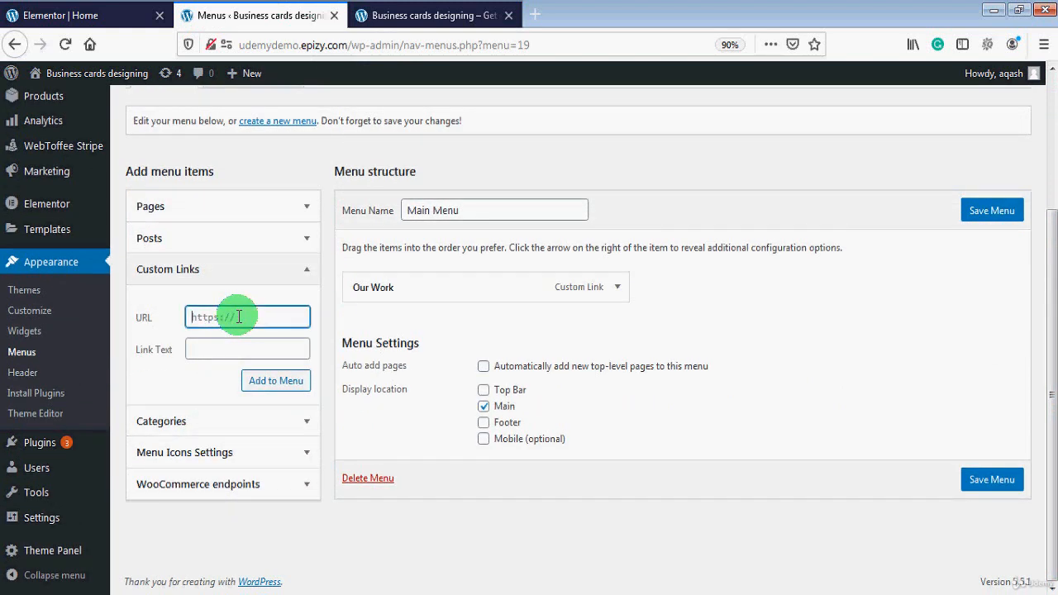
key(ctrl+v)
text(/)
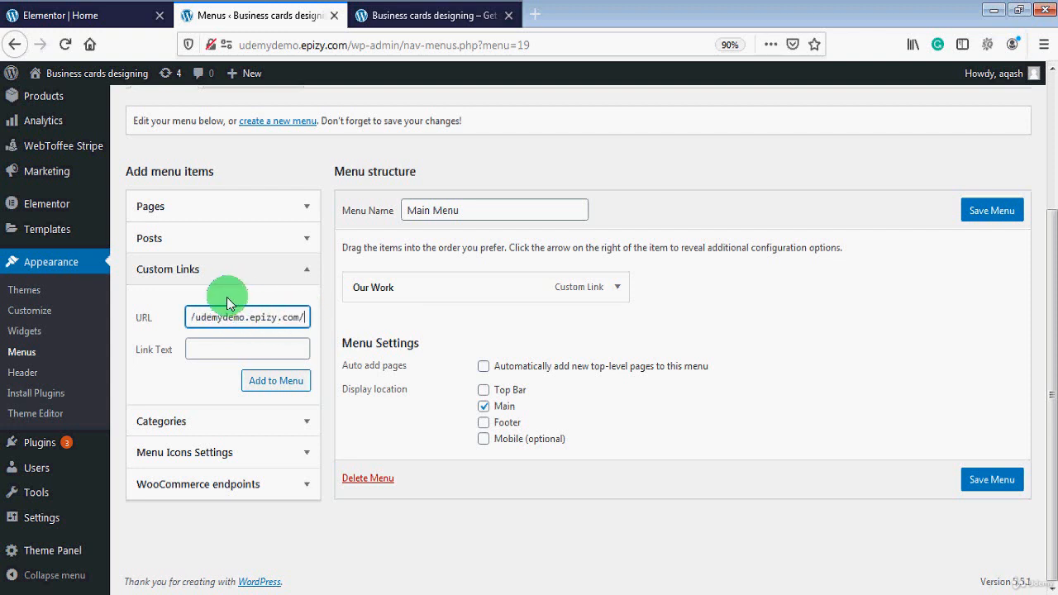
text(#)
text(why-us)
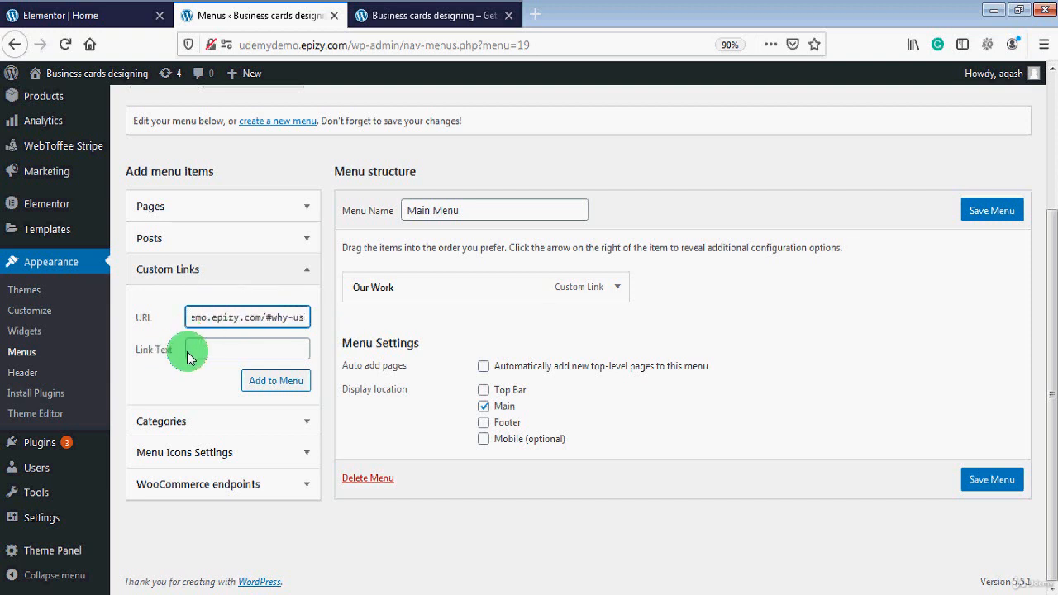
Label the new custom link Why Us, add it to Main Menu and save the menu
click(224, 349)
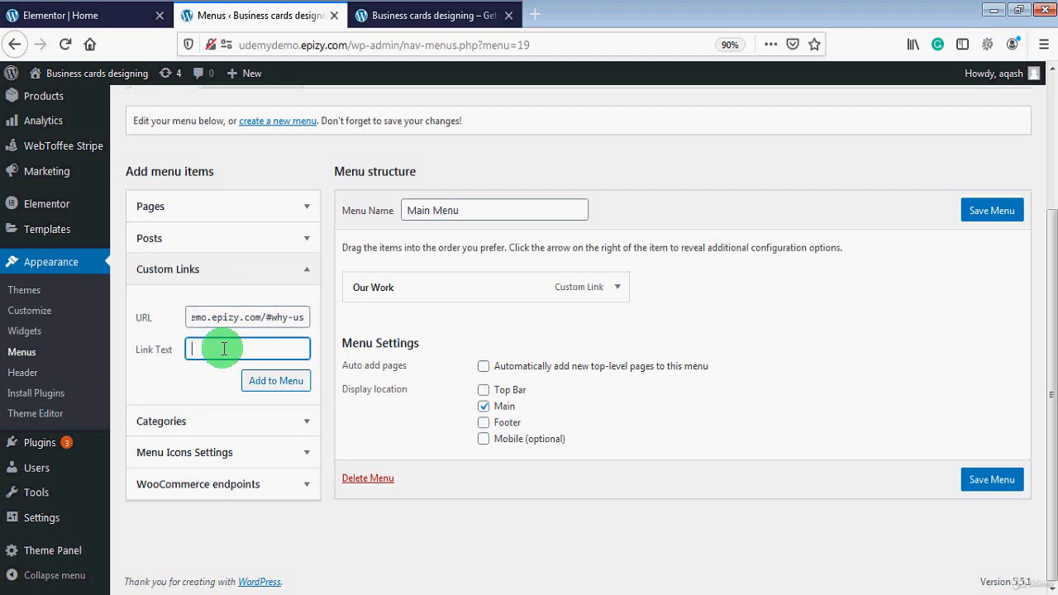
text(Why Us)
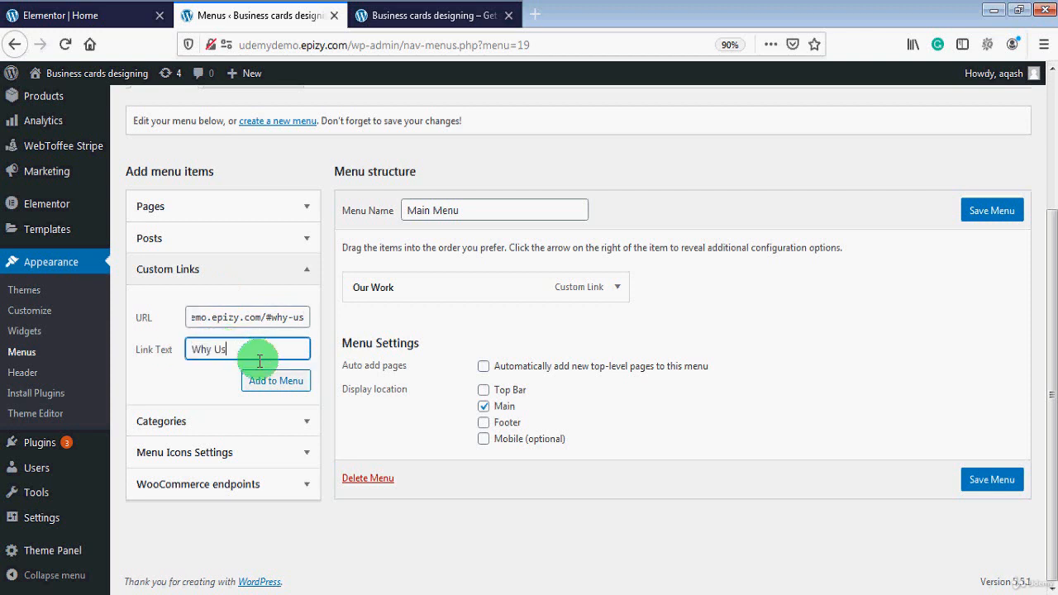
click(288, 387)
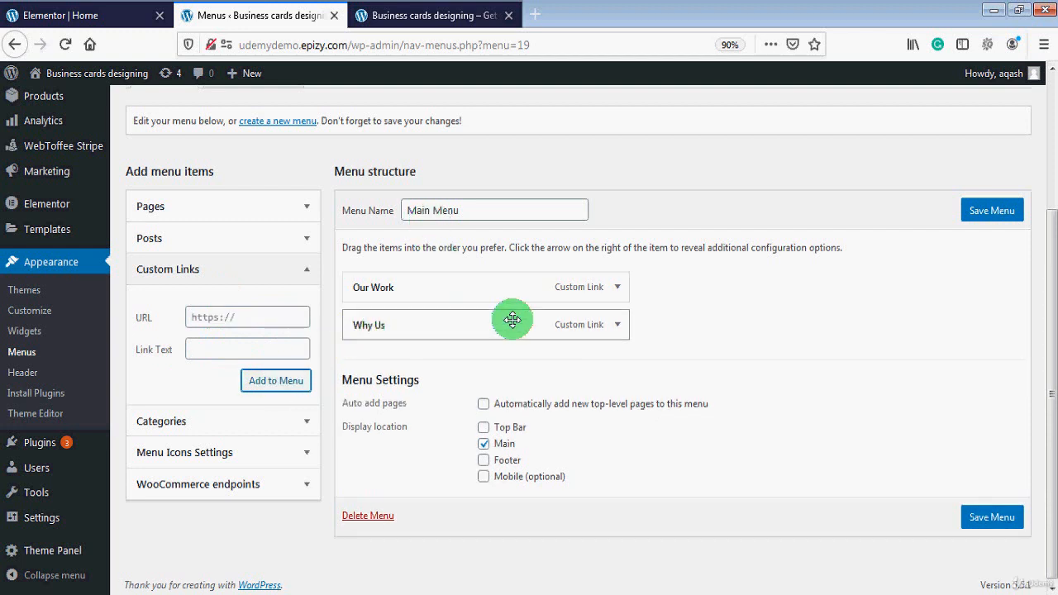
click(993, 521)
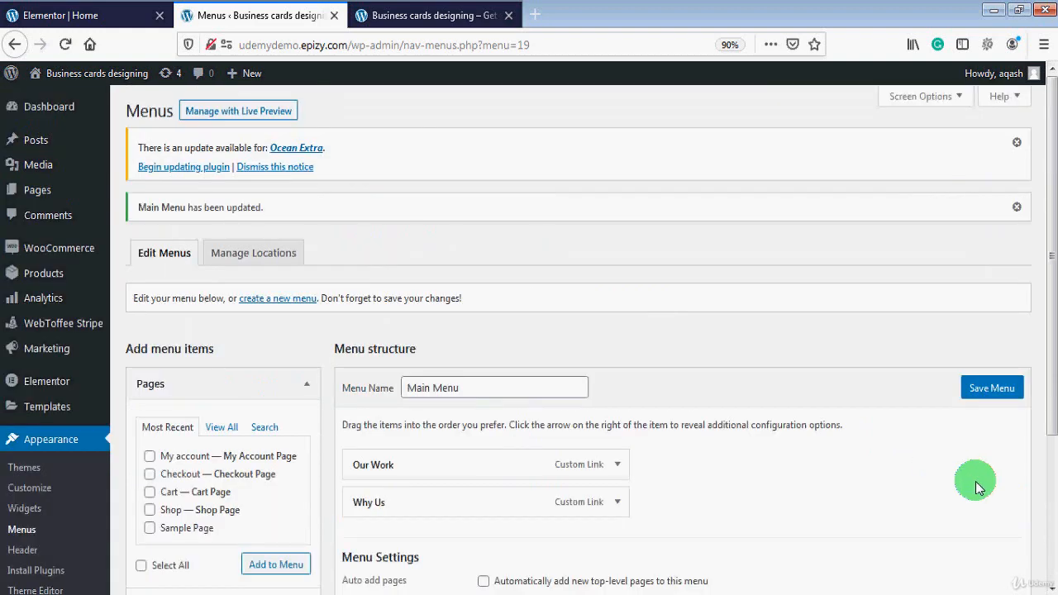
Reload the live site and test the Why Us link in its header menu
click(442, 20)
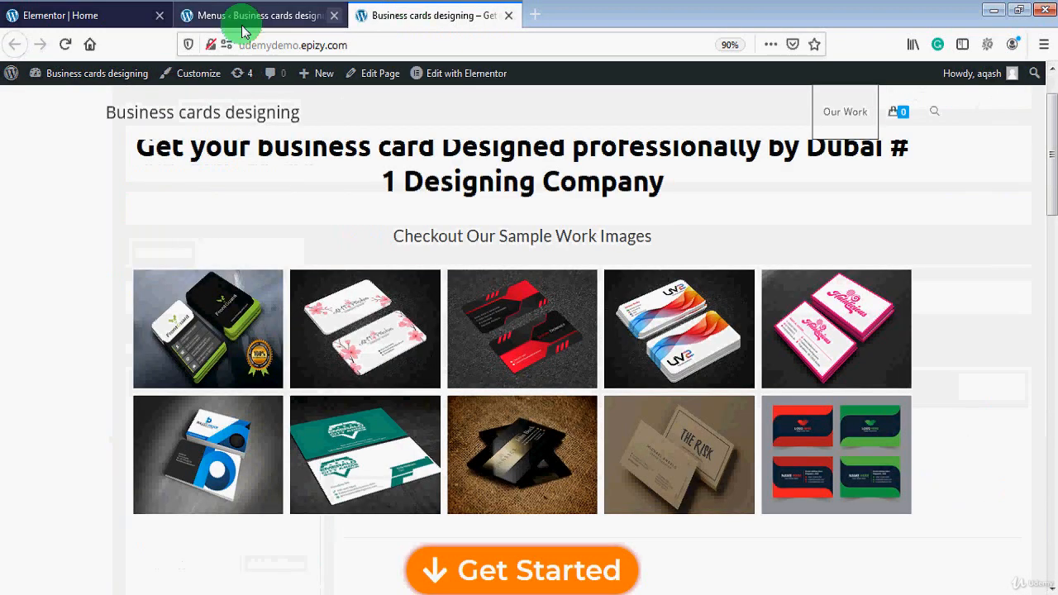
click(66, 45)
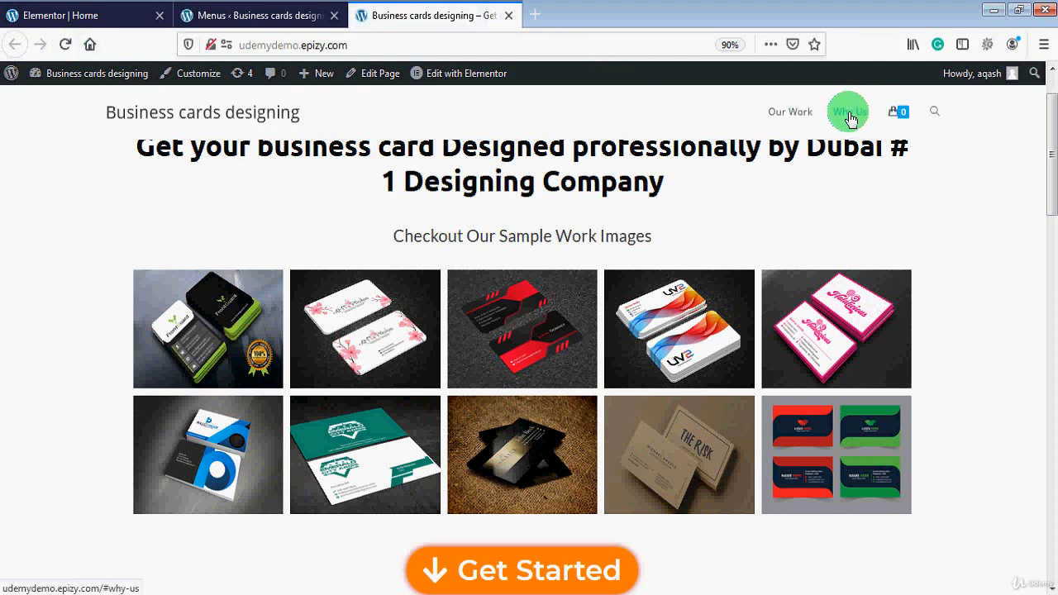
click(849, 116)
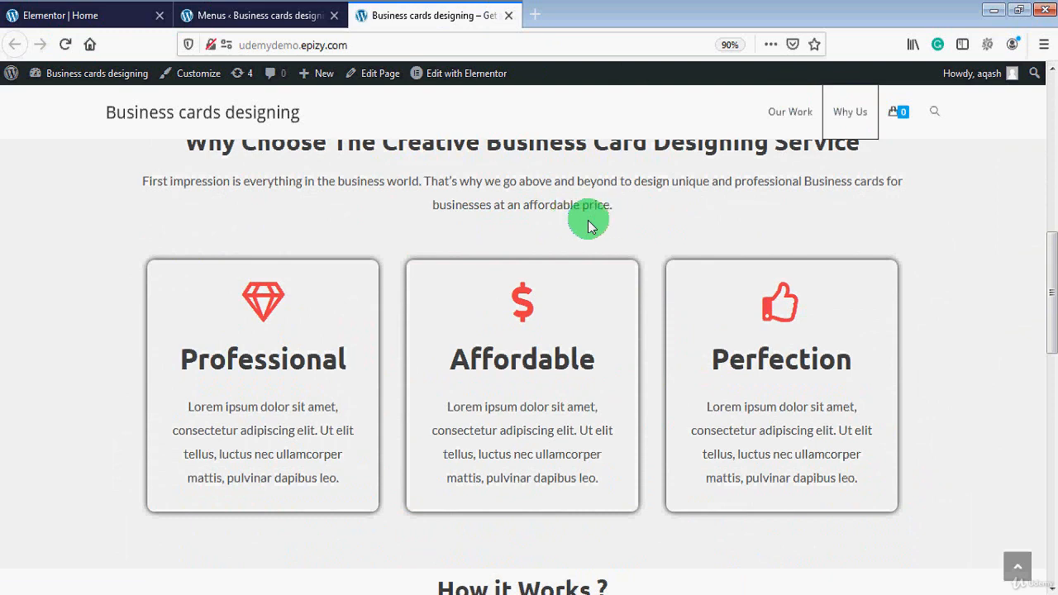
Go back to the Menus settings page and enter udemydemo.epizy.com/#how-it-works as the URL of another custom link
click(265, 7)
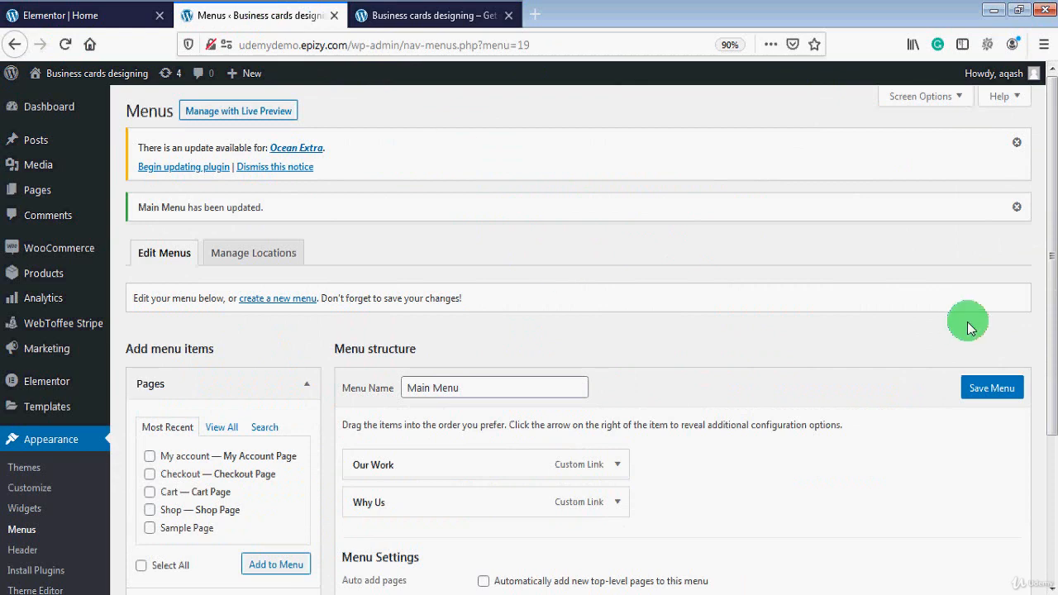
scroll(1054, 294, down, 3)
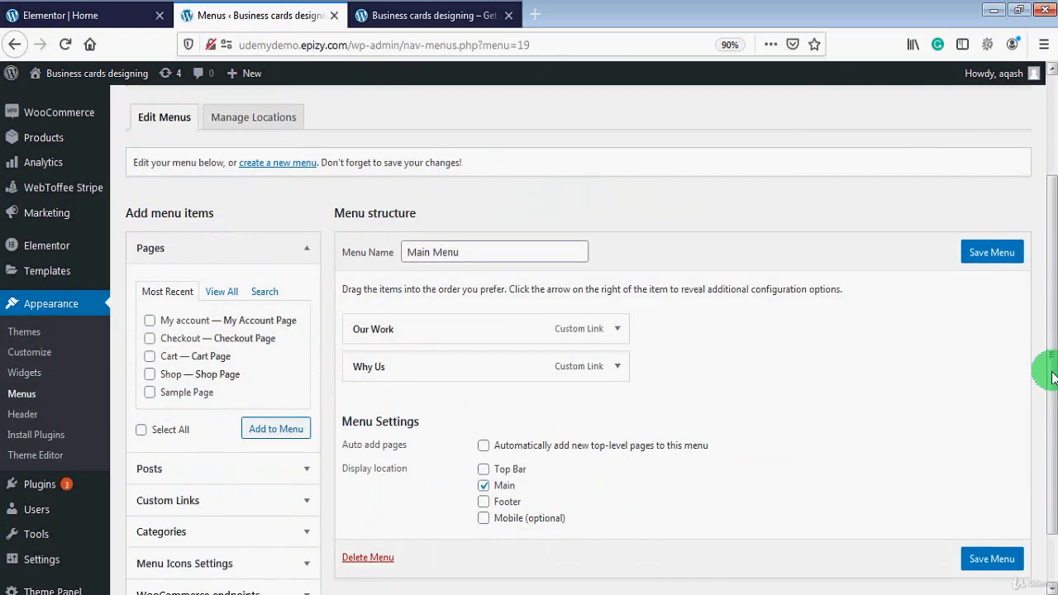
click(256, 491)
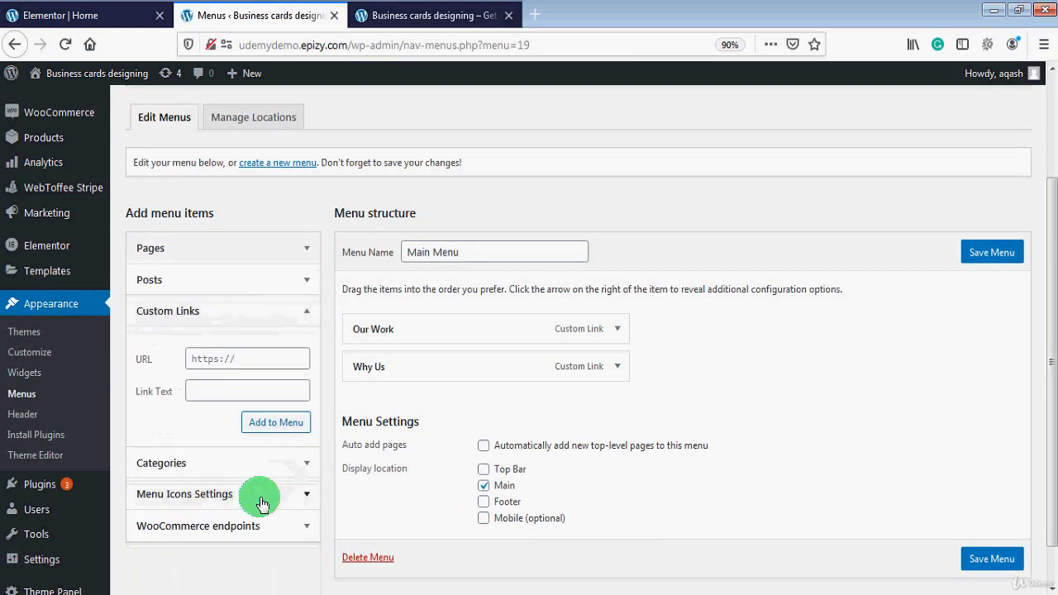
click(238, 362)
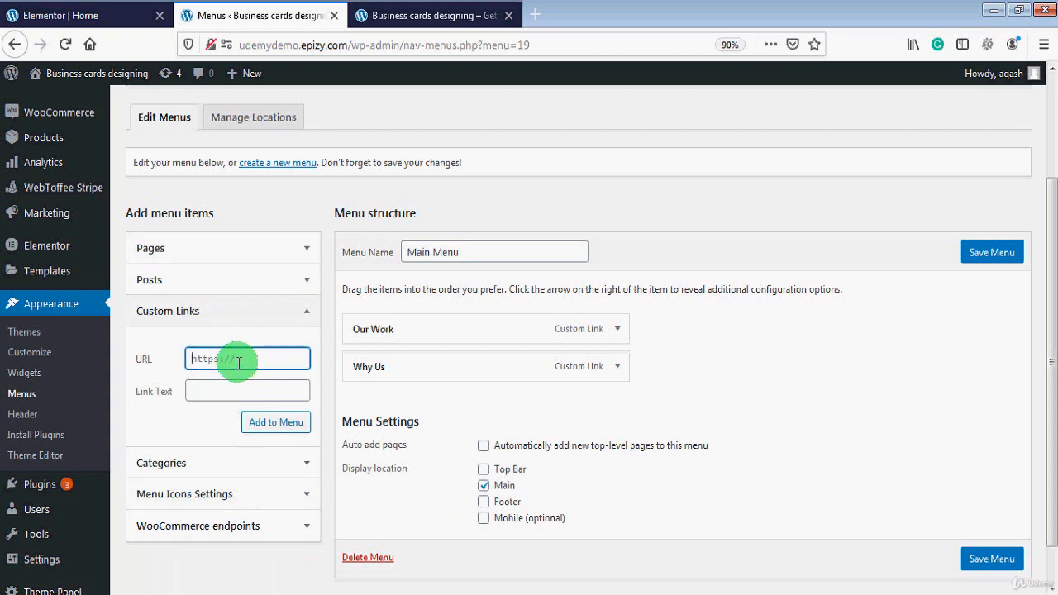
key(ctrl+v)
text(/)
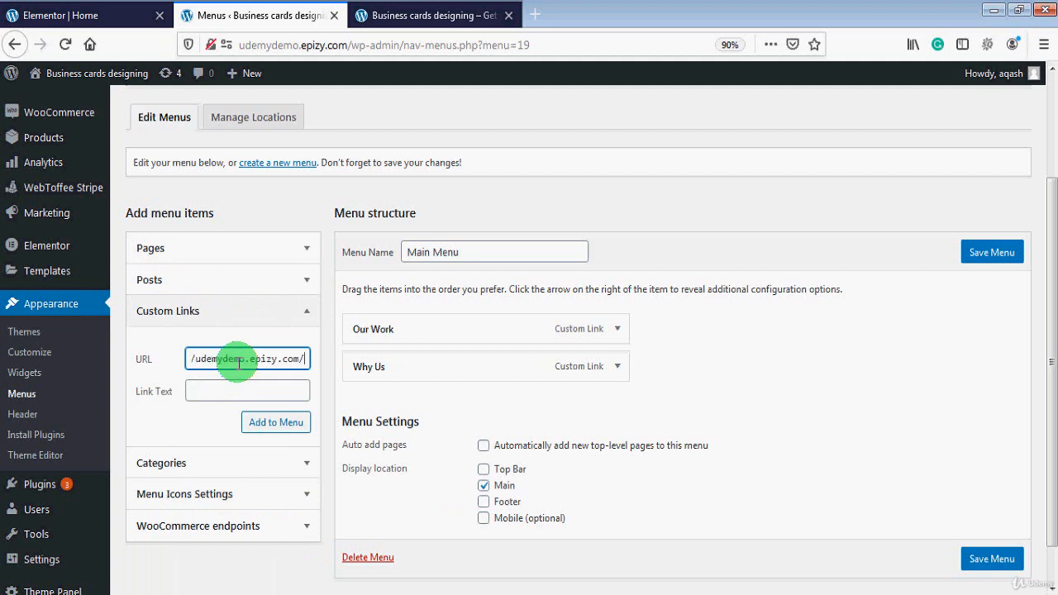
text(#)
text(how-it-works)
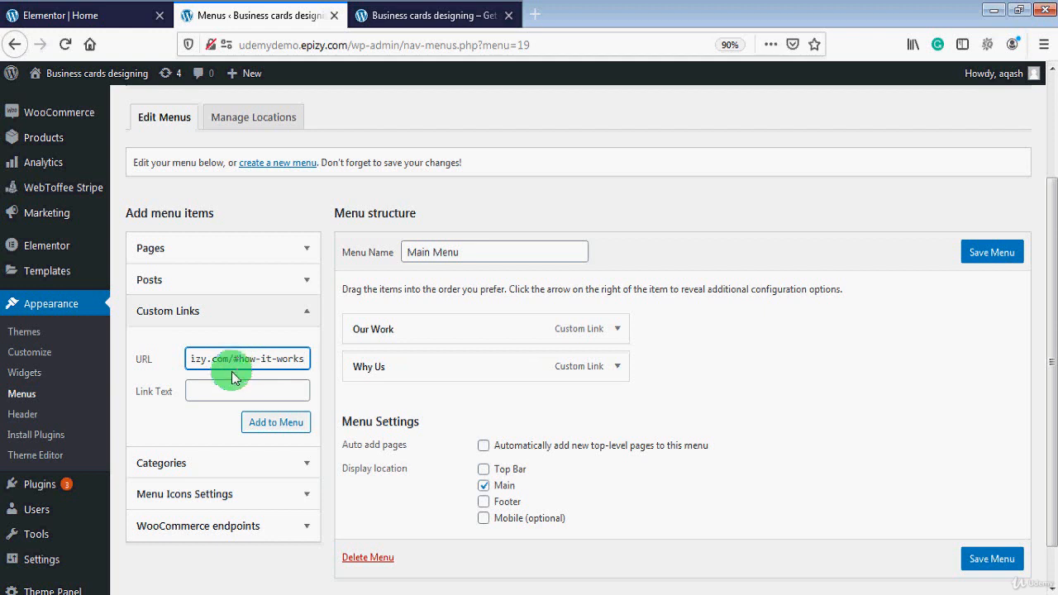
Label the #how-it-works custom link How it Works and add it to Main Menu
click(224, 391)
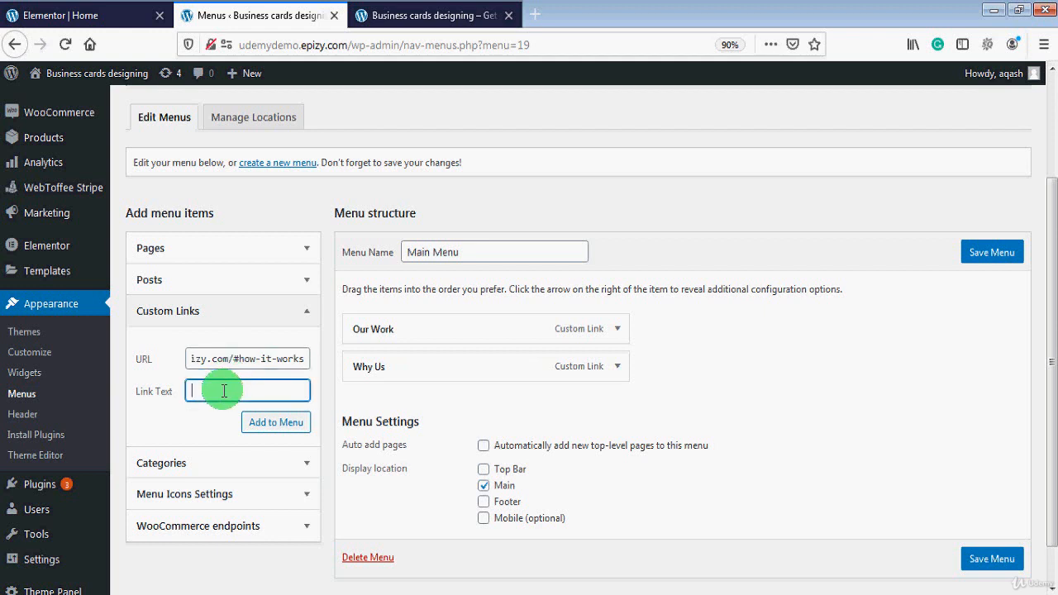
text(How it Works)
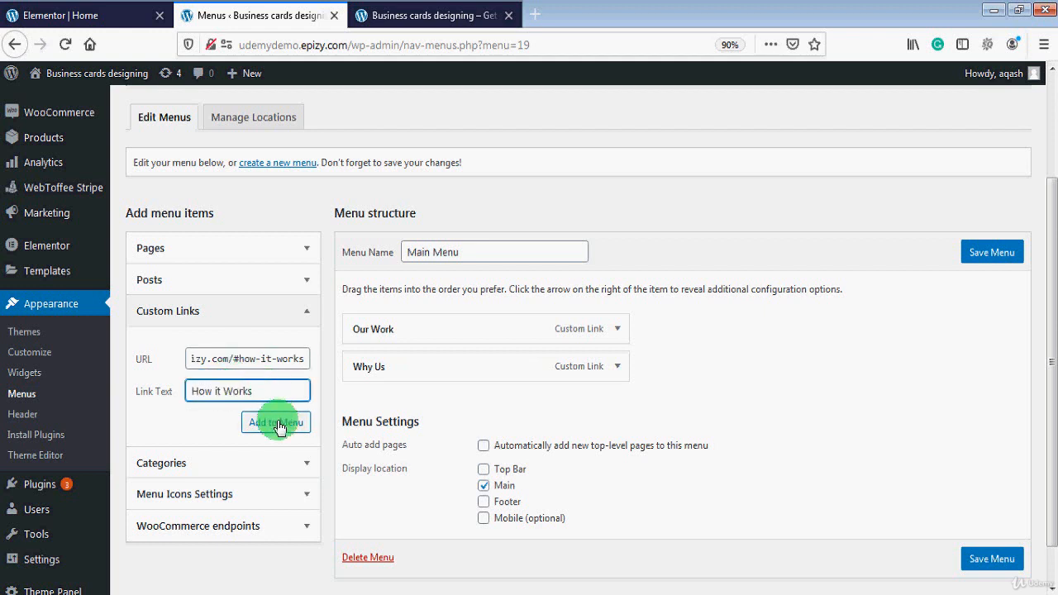
click(280, 423)
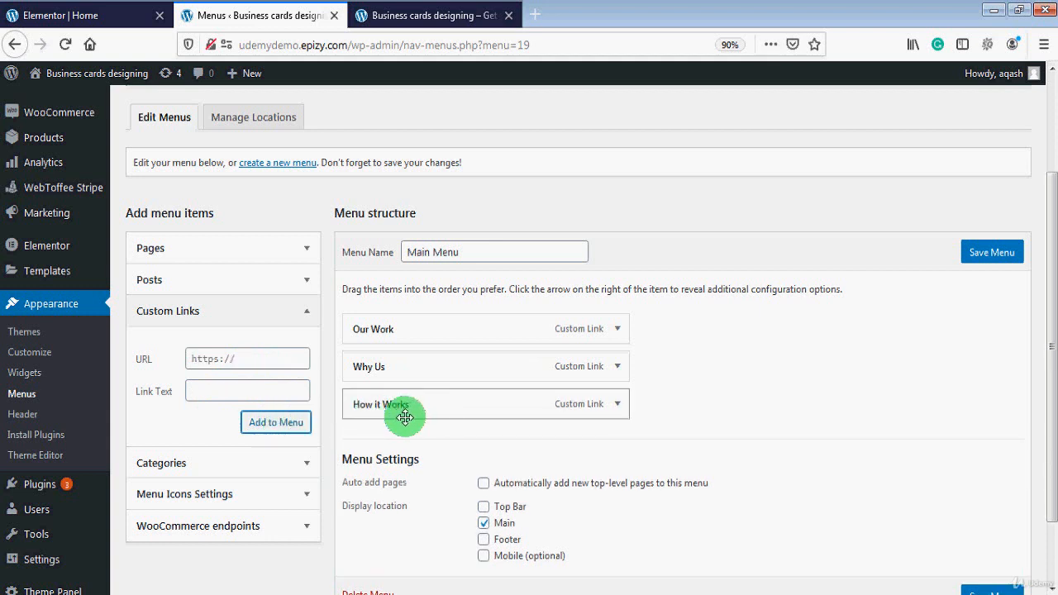
Add a custom link labelled Pricing with the URL udemydemo.epizy.com/#pricing to Main Menu
click(241, 358)
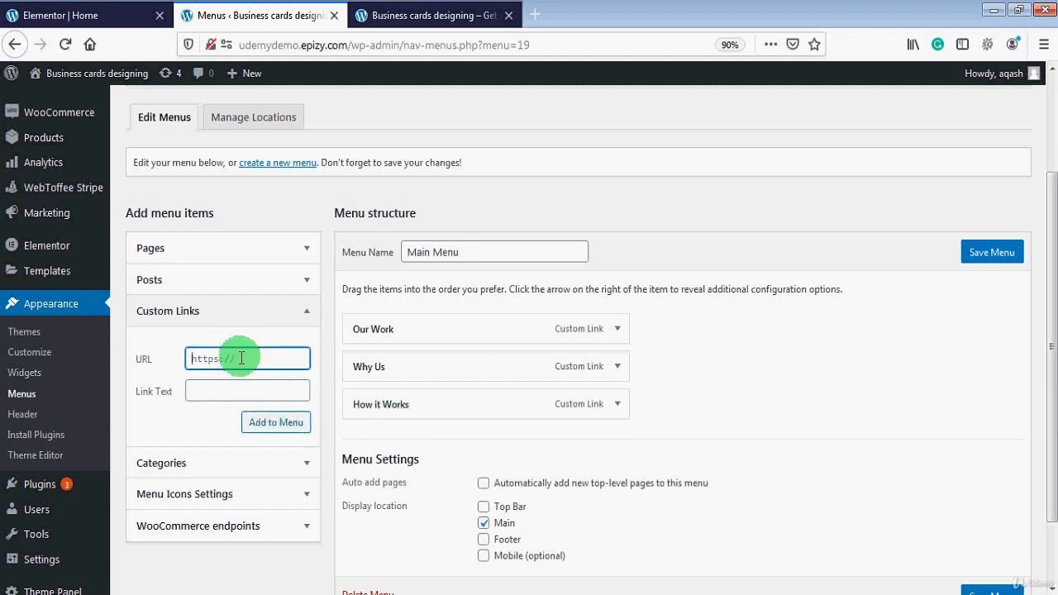
key(ctrl+v)
text(/#pricing)
click(223, 394)
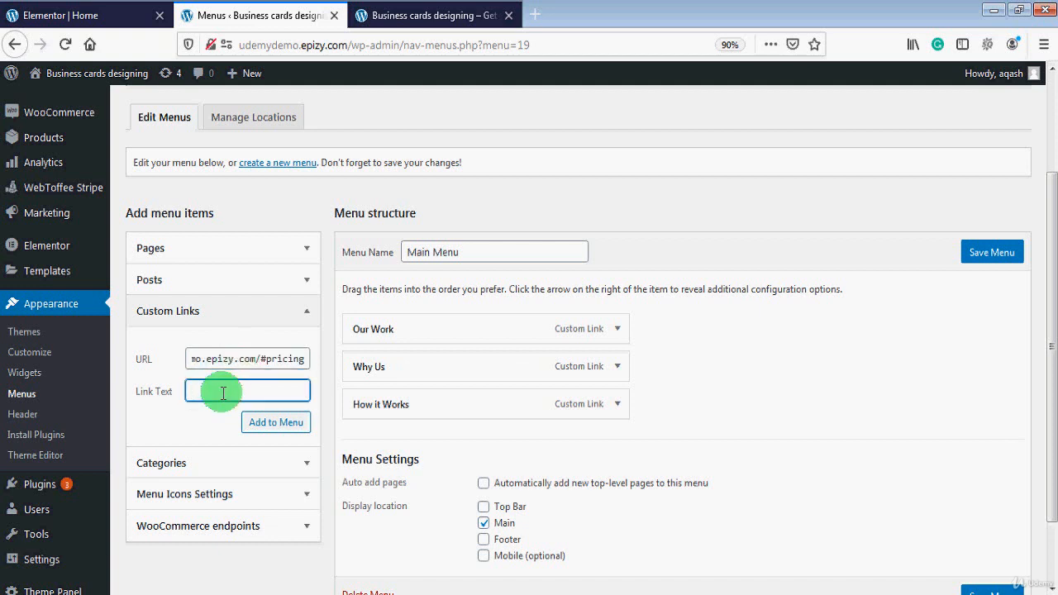
text(Pricing)
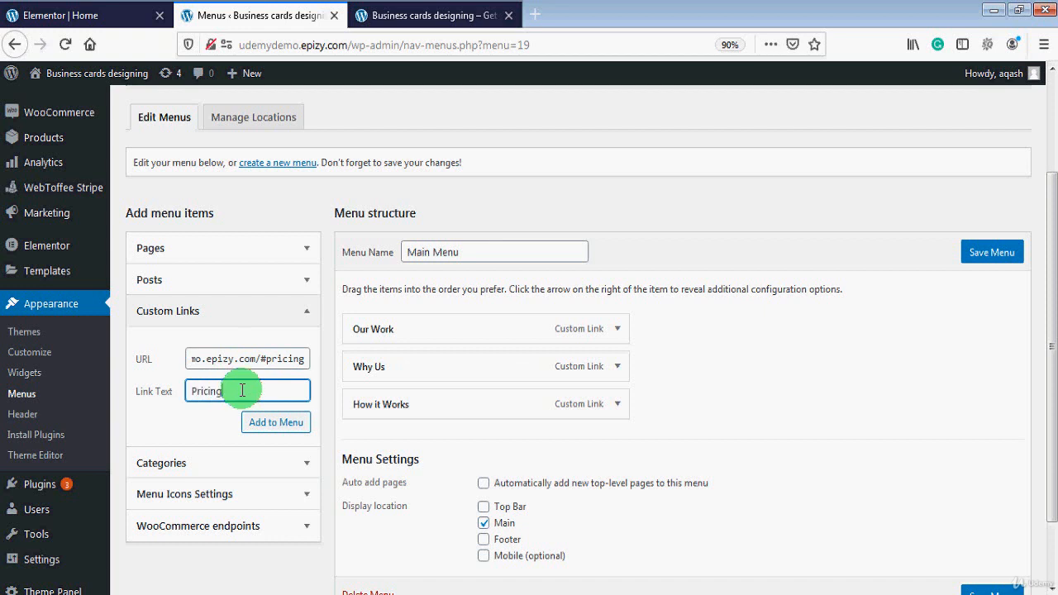
click(276, 424)
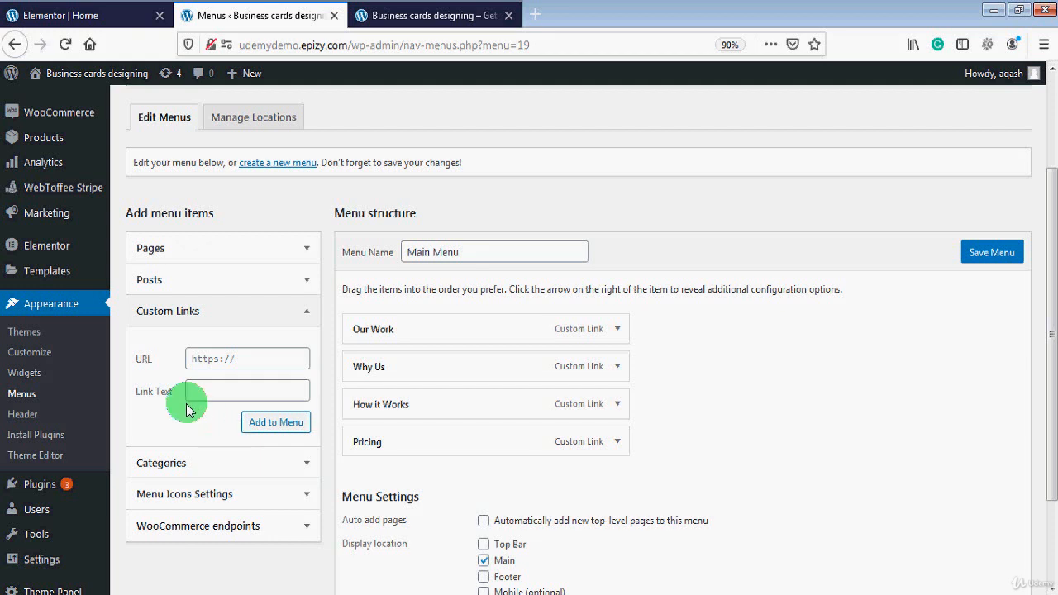
Add a custom link labelled Home with the URL udemydemo.epizy.com to Main Menu and save the menu
click(215, 358)
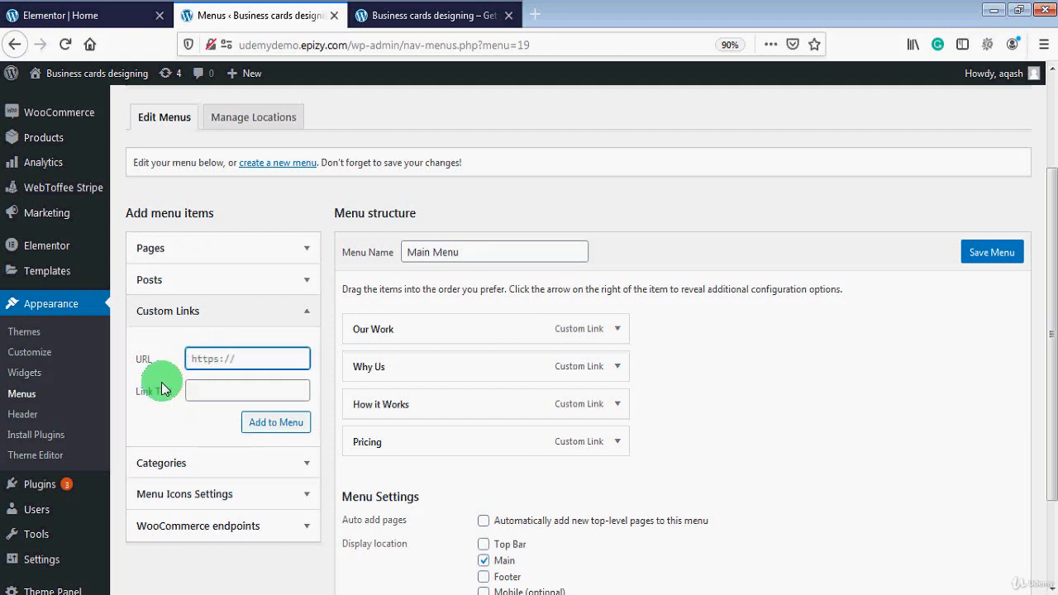
key(ctrl+v)
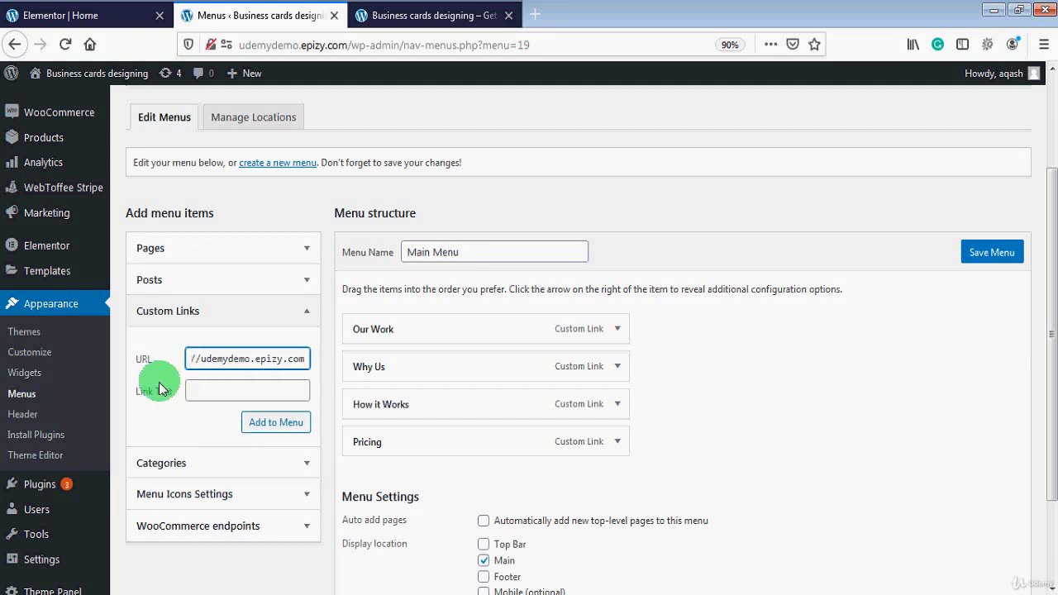
click(217, 391)
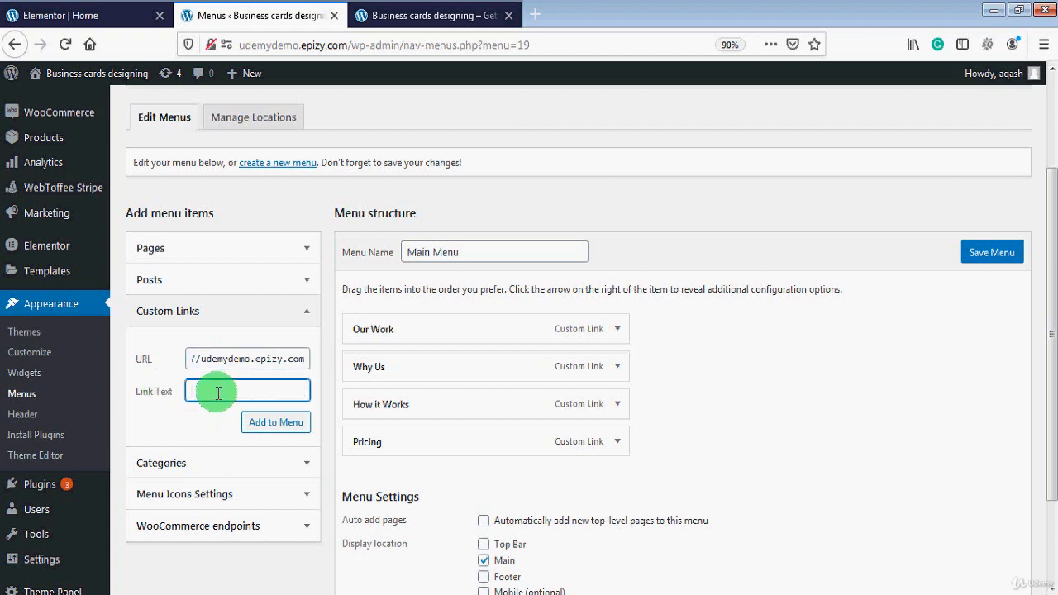
text(Home)
click(274, 428)
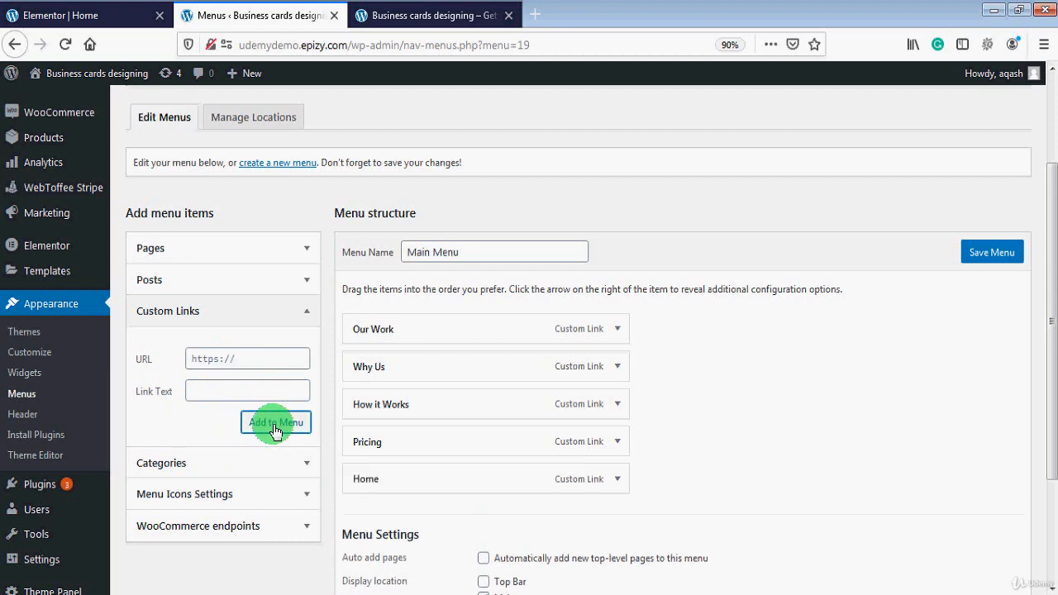
drag(1048, 356, 1050, 442)
click(992, 540)
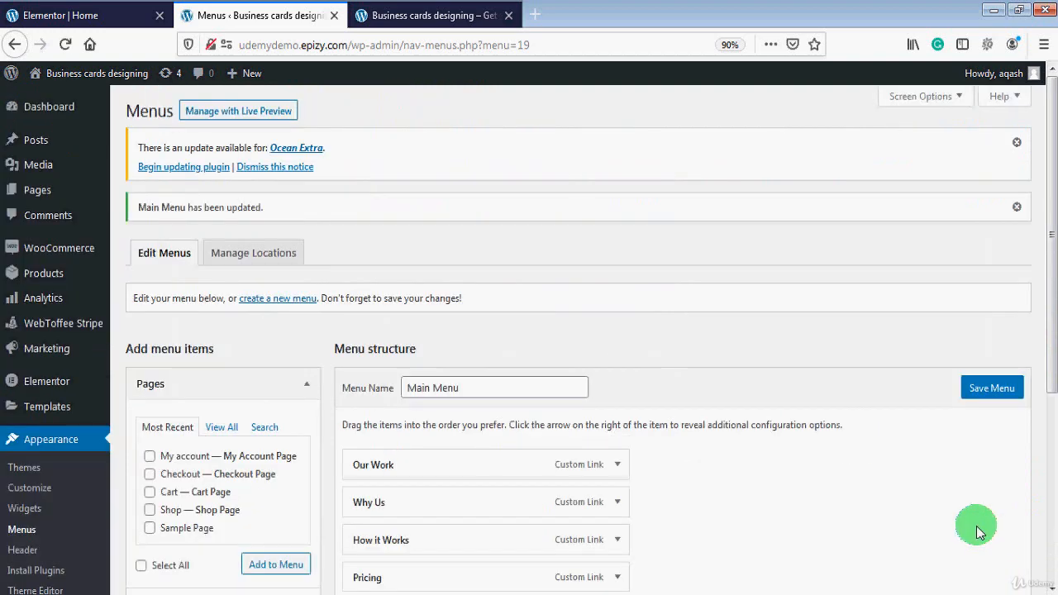
Reload the live site and test the Pricing and Our Work links in its header menu
click(431, 10)
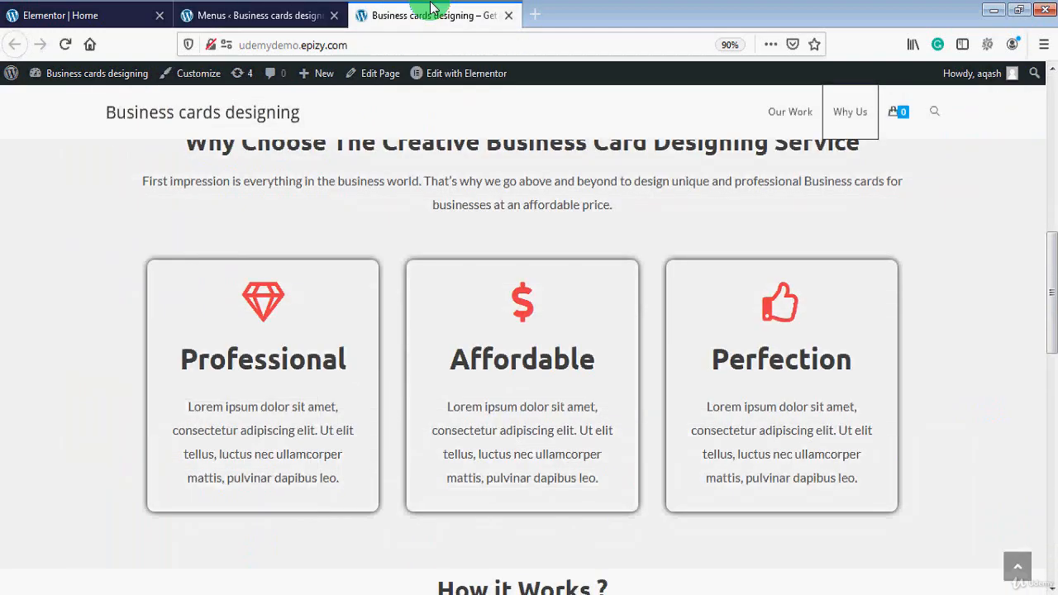
click(64, 45)
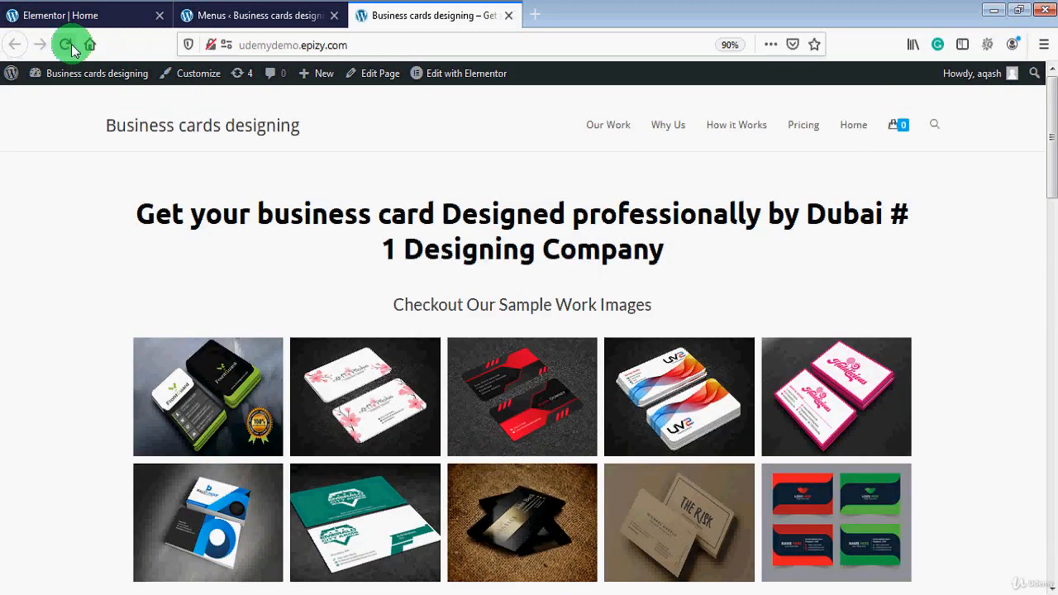
click(802, 125)
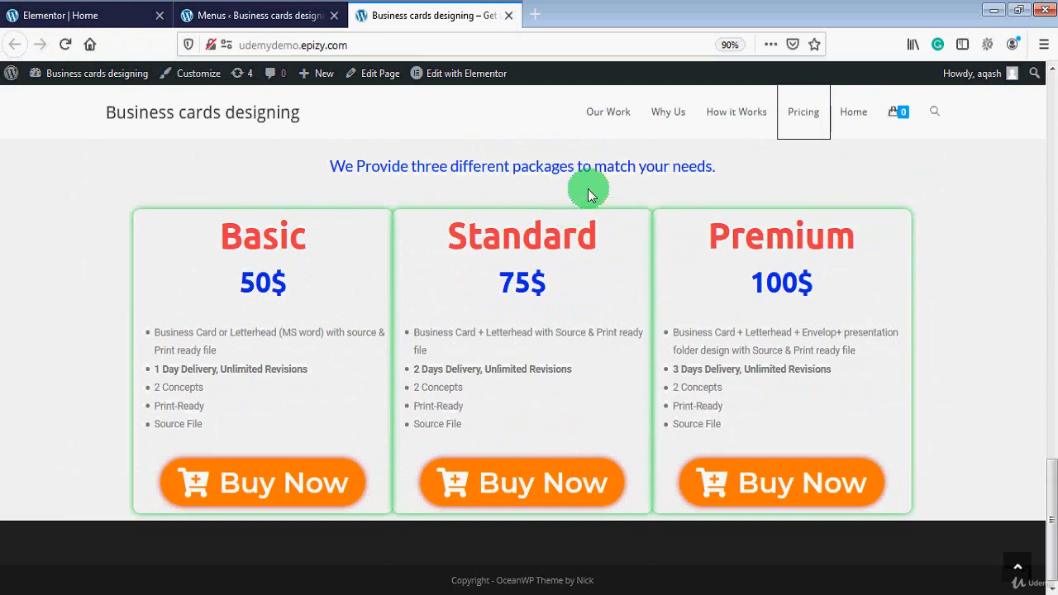
click(616, 118)
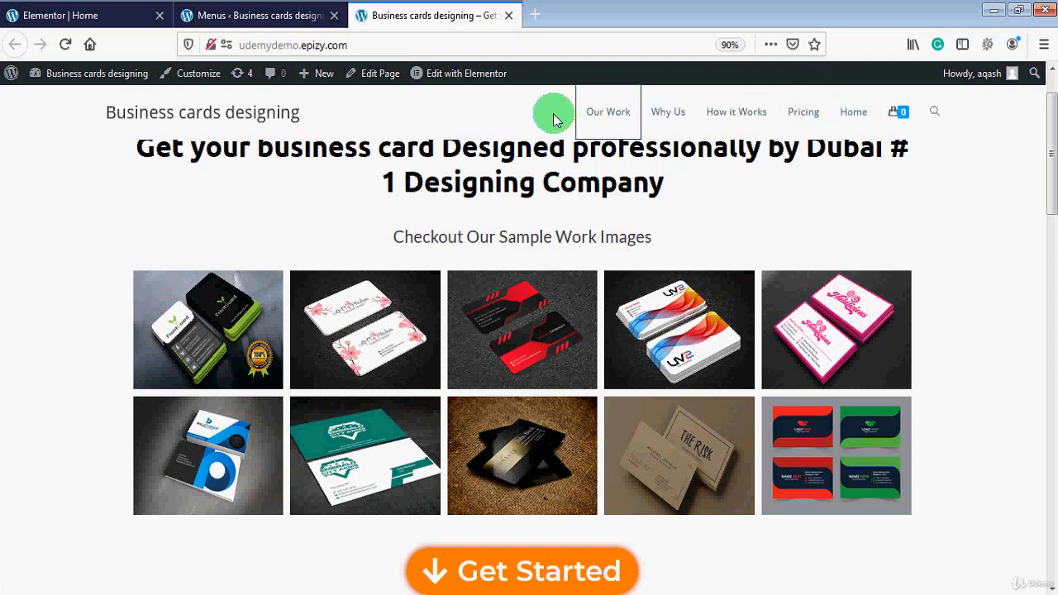
Return to the Menus settings page, move Home above Our Work as the first item of Main Menu, and save the menu
click(277, 13)
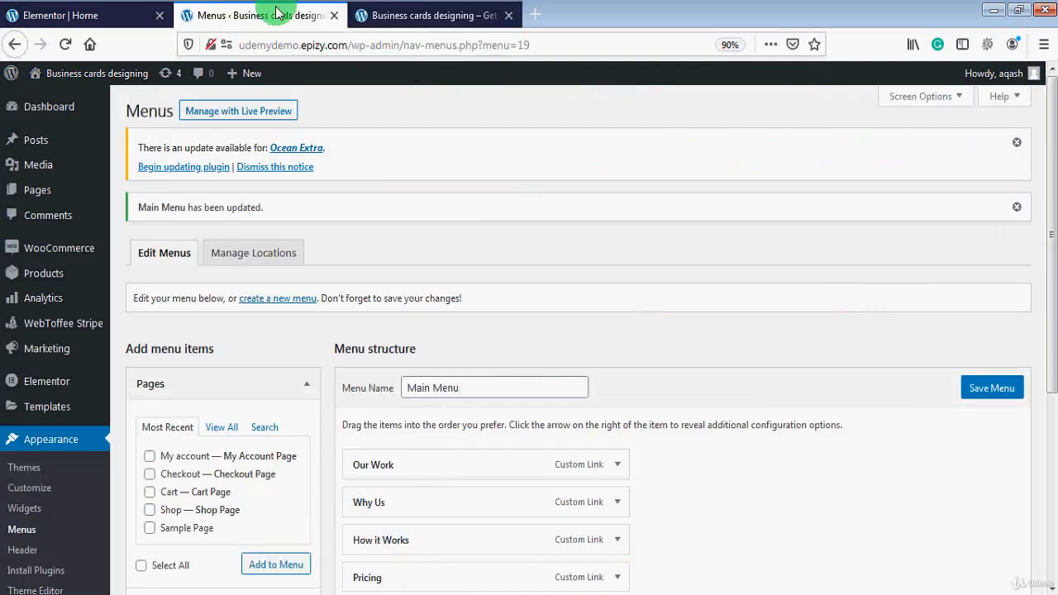
drag(1051, 260, 1056, 376)
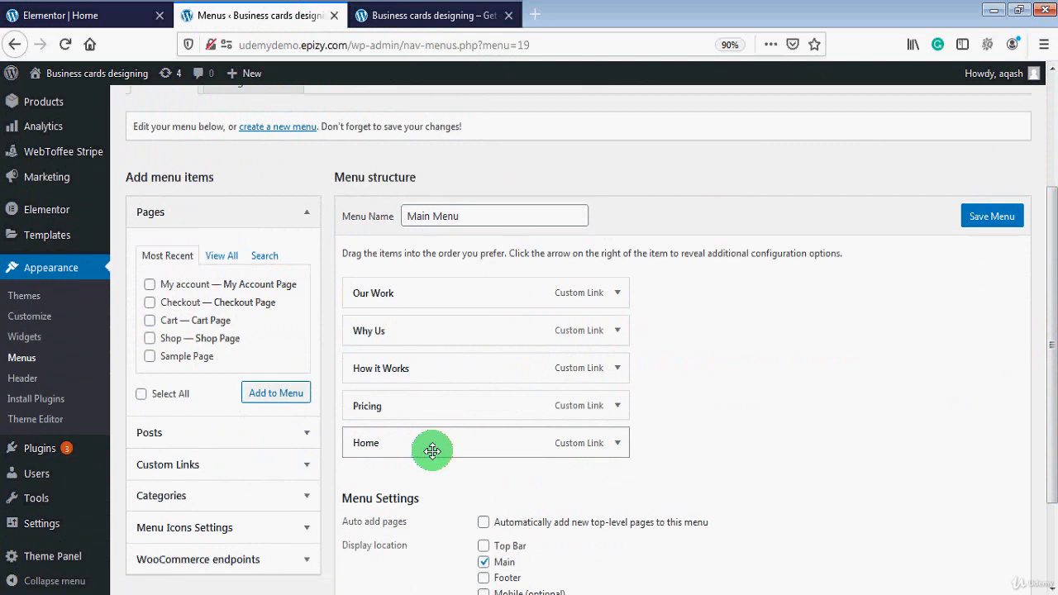
drag(432, 450, 433, 295)
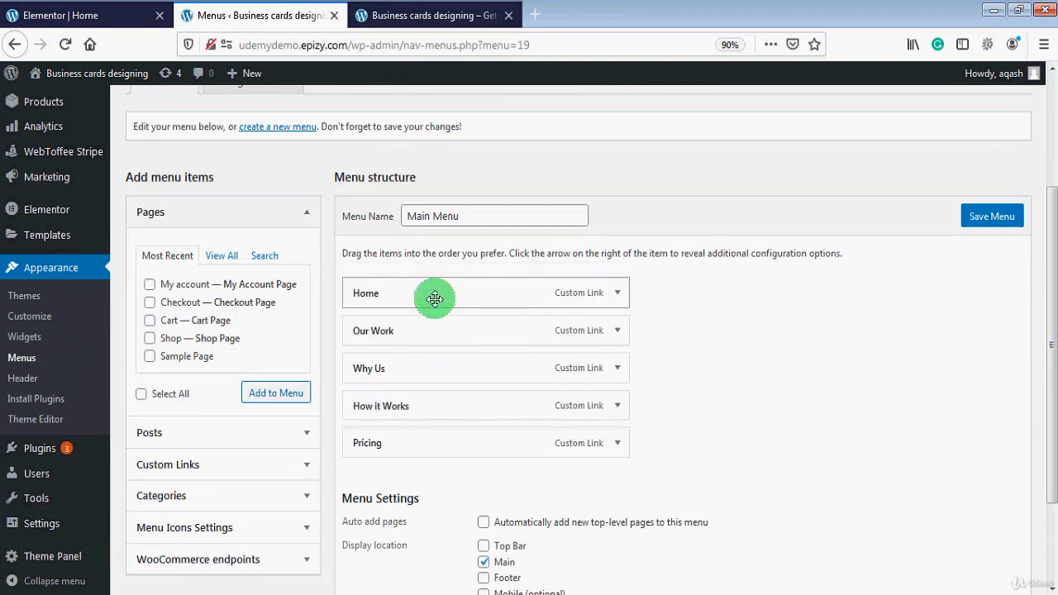
scroll(1052, 309, down, 3)
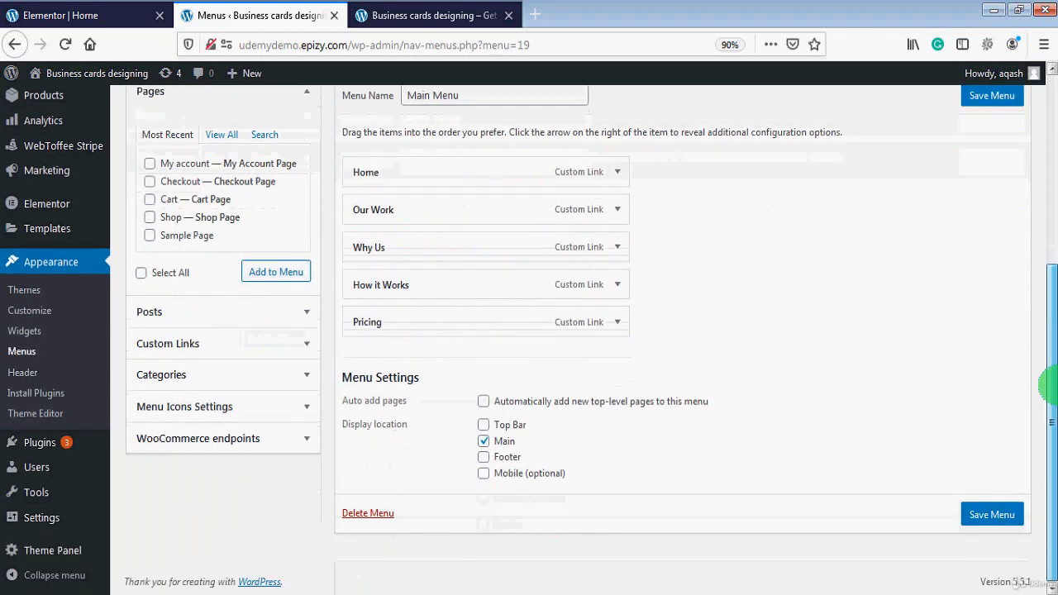
click(996, 514)
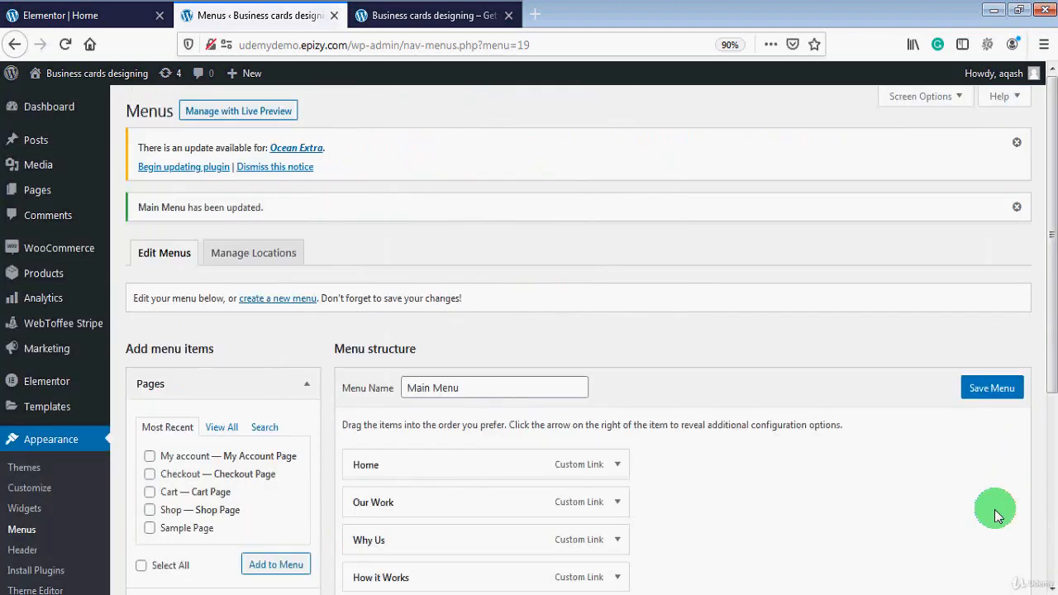
Switch to the live site and reload it to check the order of the header menu items
click(428, 16)
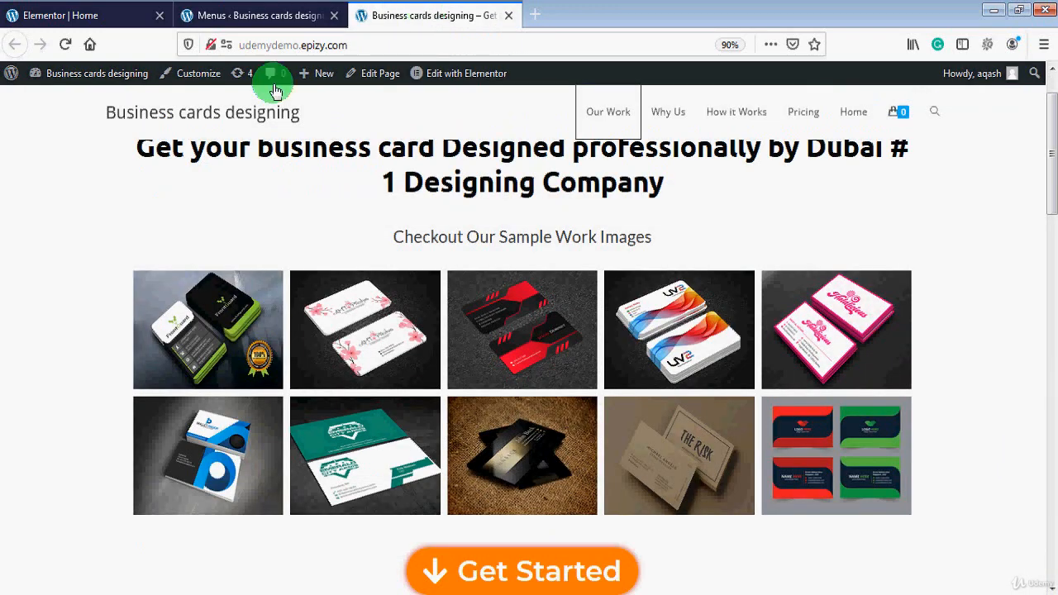
click(65, 46)
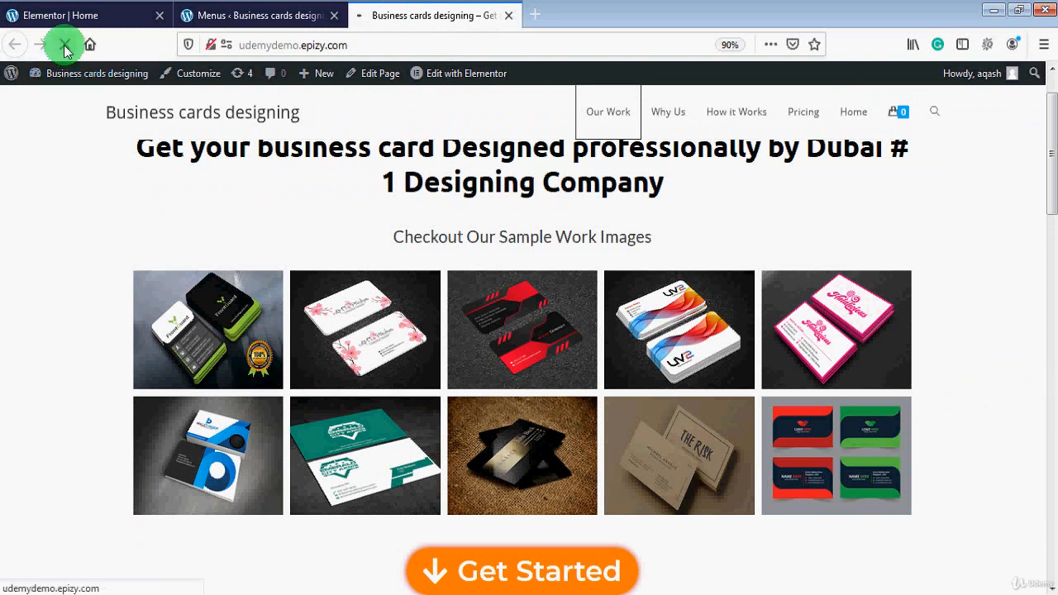